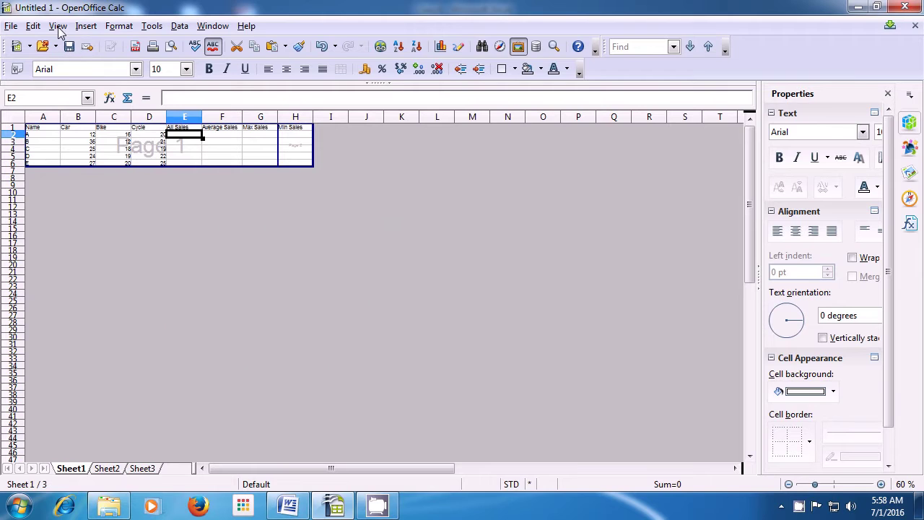
Step: Switch the sales sheet from Page Break Preview to Normal view
{"action": "left_click", "coordinate": [58, 27]}
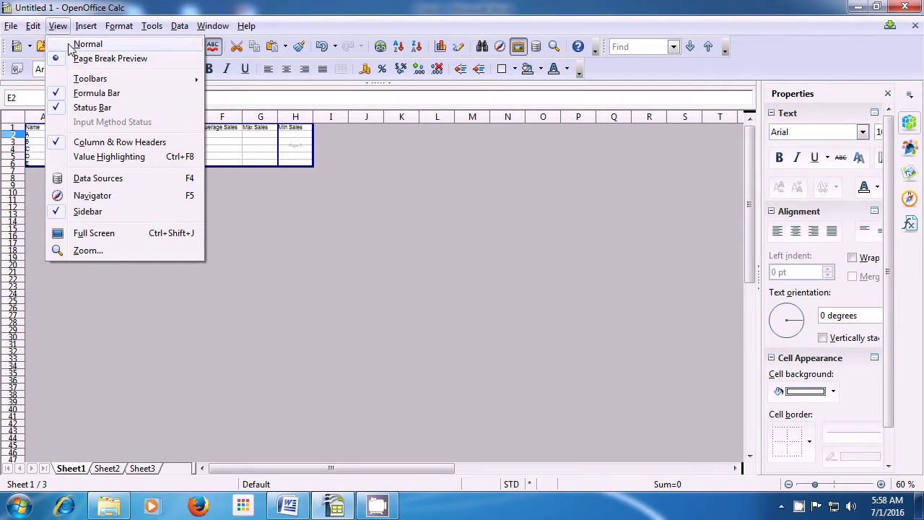
{"action": "left_click", "coordinate": [69, 44]}
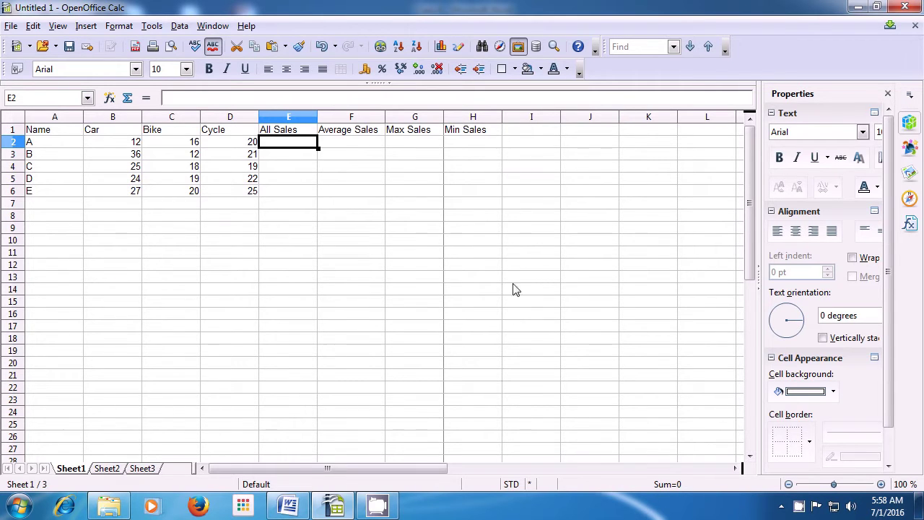
Step: Look at Sheet2 and Sheet3, and return to the sales data on Sheet1
{"action": "left_click", "coordinate": [107, 469]}
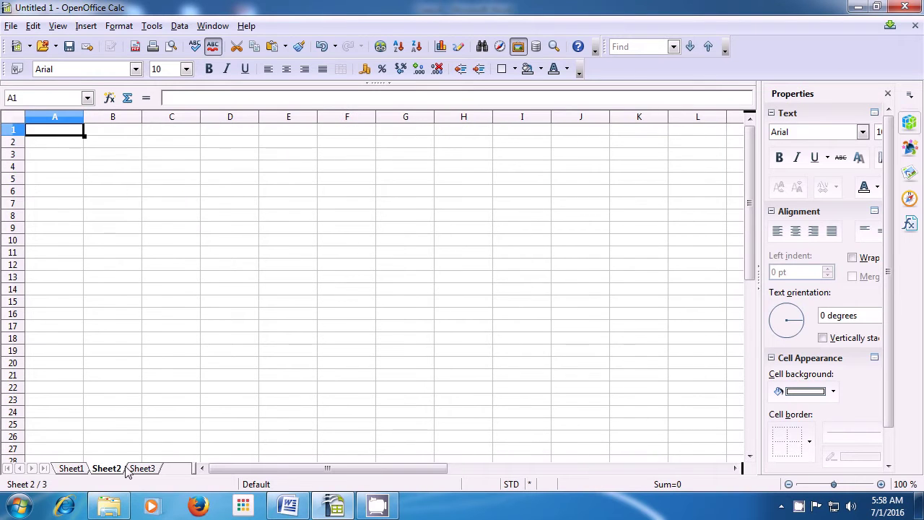
{"action": "left_click", "coordinate": [142, 470]}
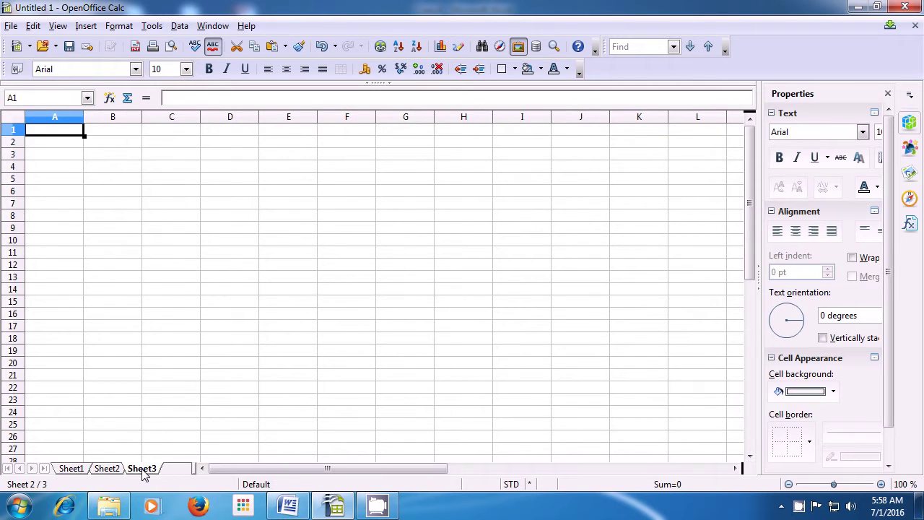
{"action": "left_click", "coordinate": [75, 473]}
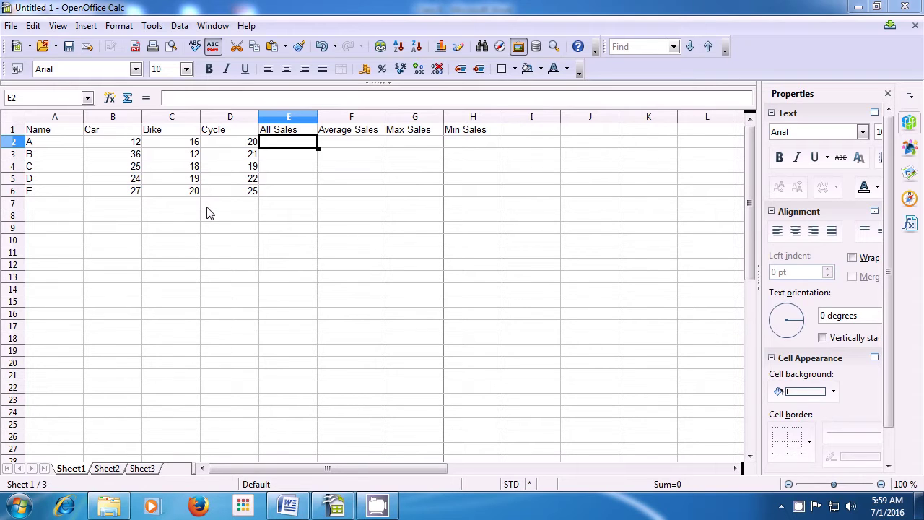
Step: Hide the Find and Formatting toolbars
{"action": "left_click", "coordinate": [57, 27]}
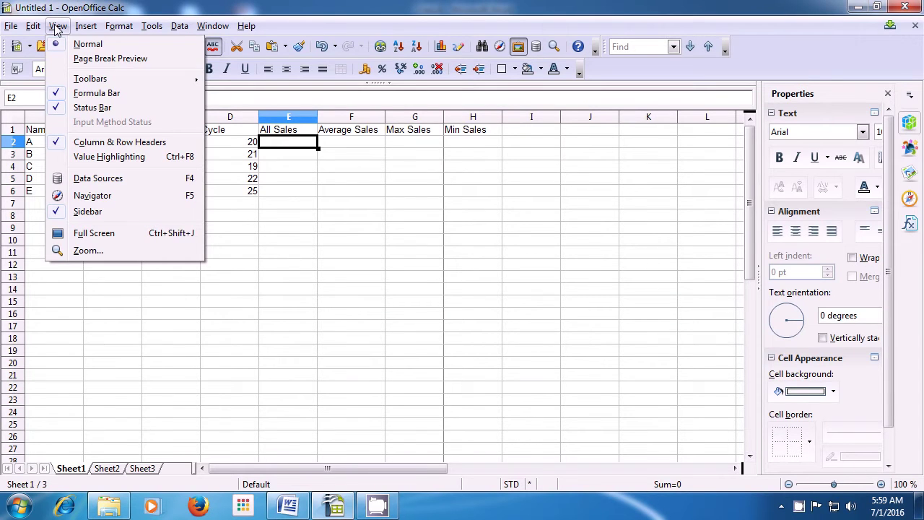
{"action": "mouse_move", "coordinate": [95, 81]}
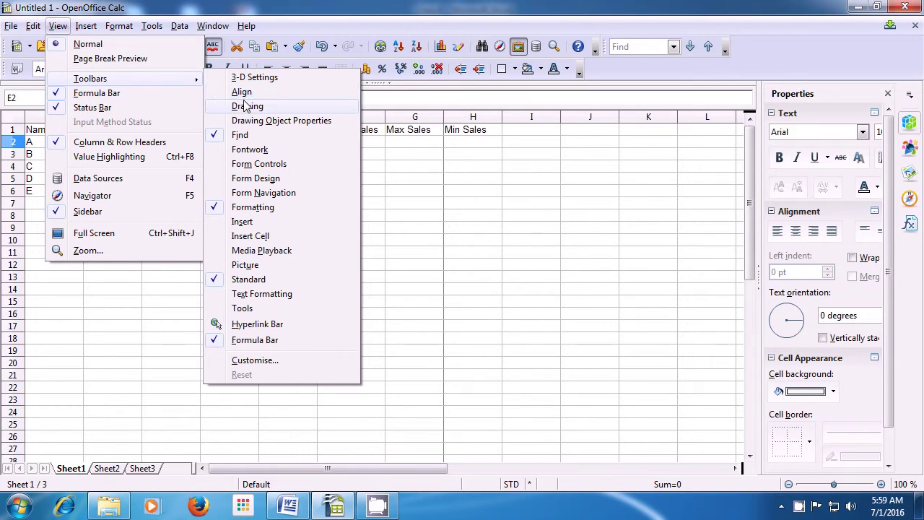
{"action": "left_click", "coordinate": [219, 140]}
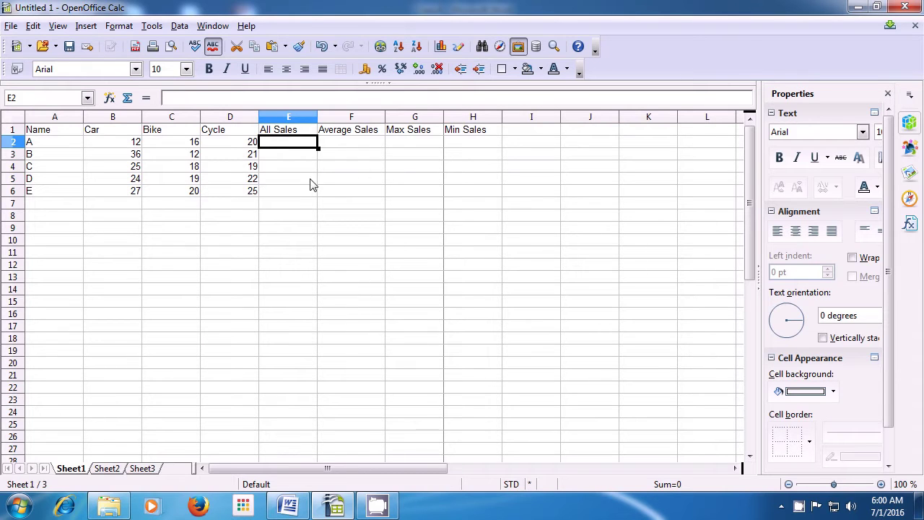
{"action": "left_click", "coordinate": [58, 27]}
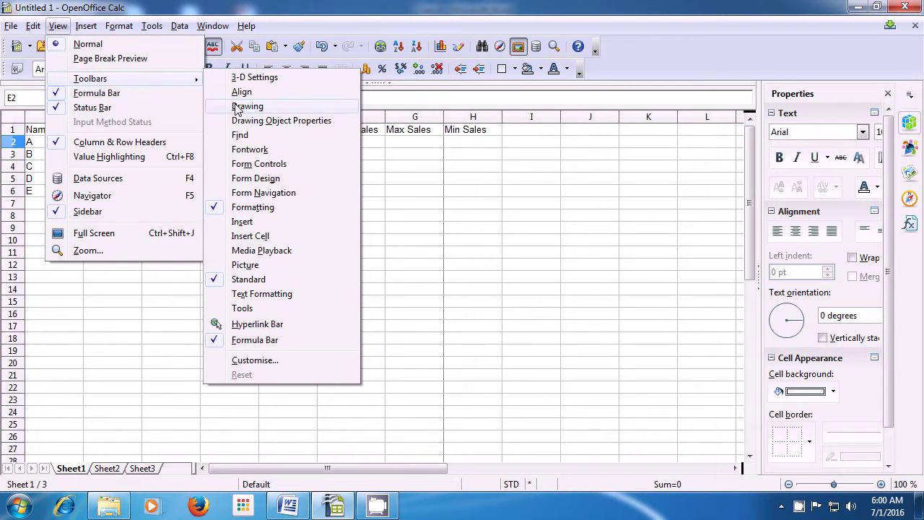
{"action": "left_click", "coordinate": [226, 209]}
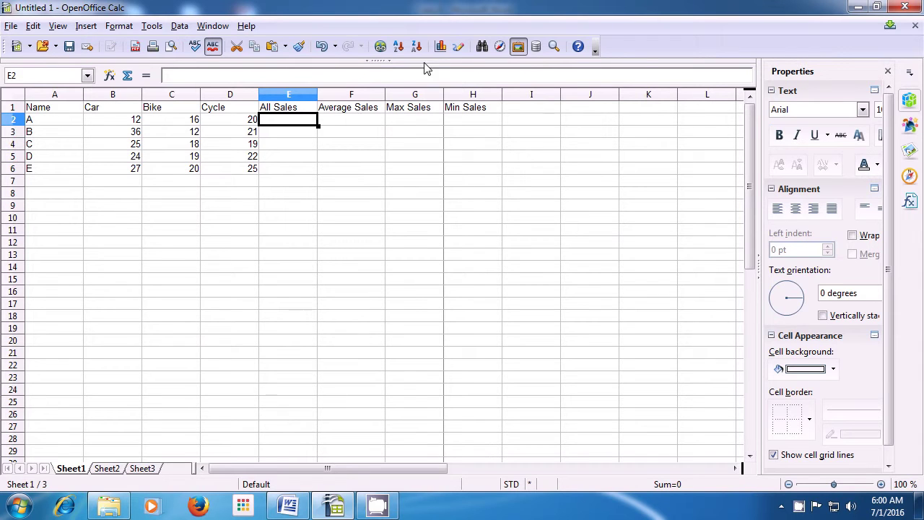
Step: Hide the Standard toolbar and the Formula Bar as well
{"action": "left_click", "coordinate": [59, 27]}
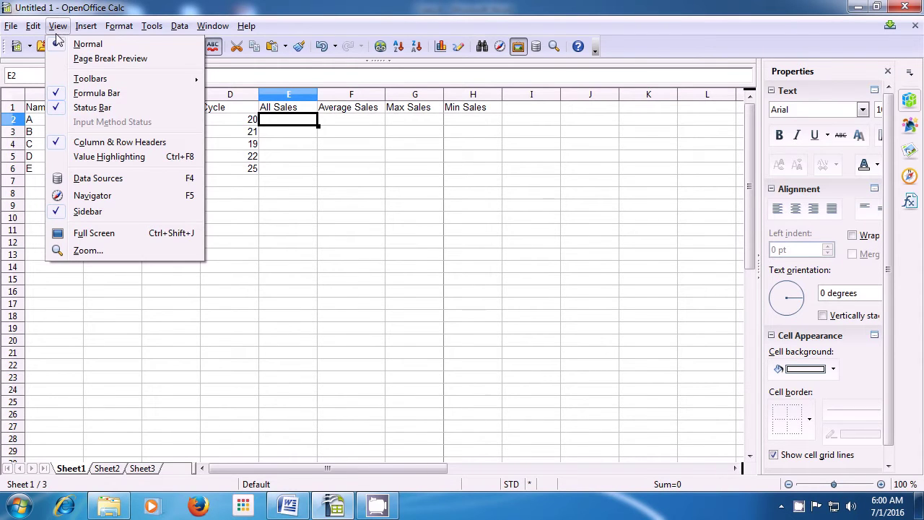
{"action": "mouse_move", "coordinate": [129, 78]}
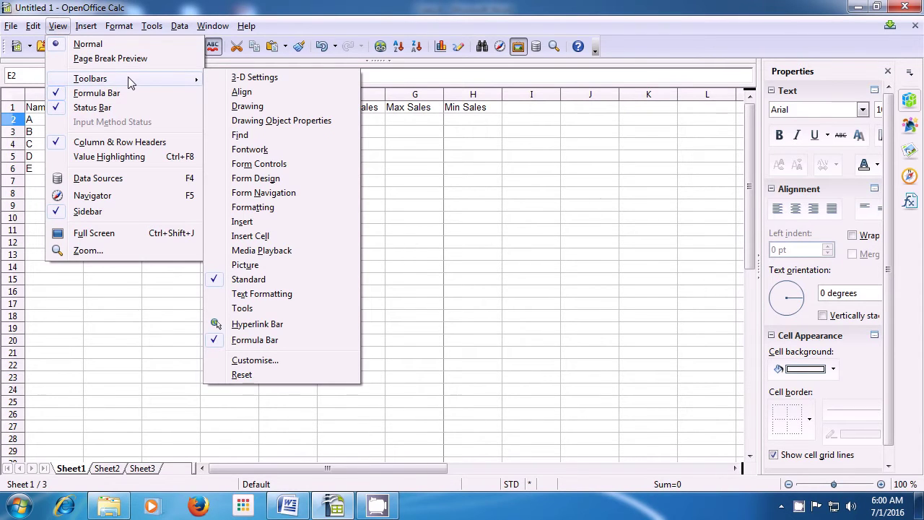
{"action": "left_click", "coordinate": [224, 286]}
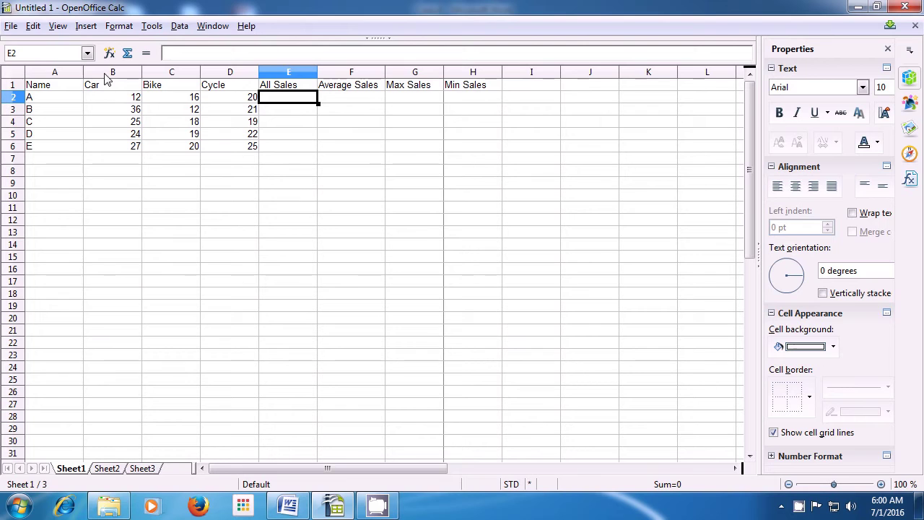
{"action": "left_click", "coordinate": [57, 28]}
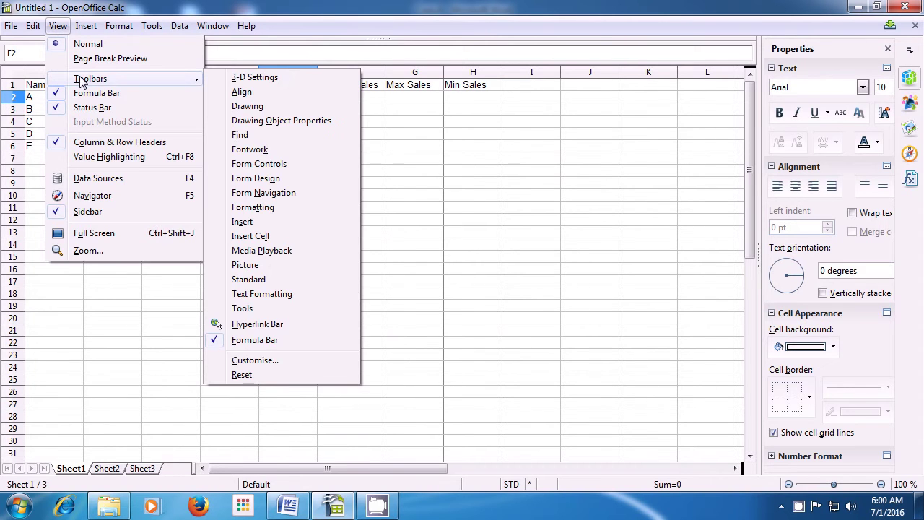
{"action": "left_click", "coordinate": [244, 341]}
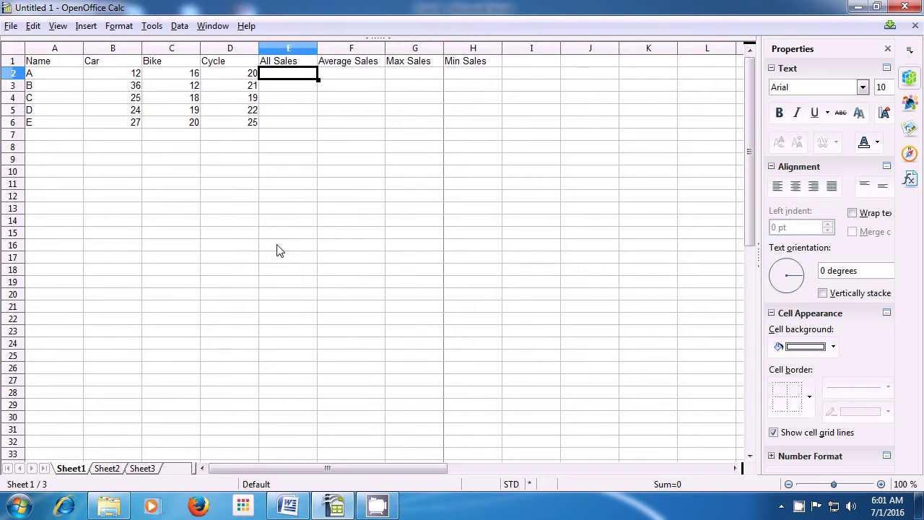
Step: Show the Formatting and Standard toolbars again, placing the Formatting toolbar in the row beneath the Standard one
{"action": "left_click", "coordinate": [57, 29]}
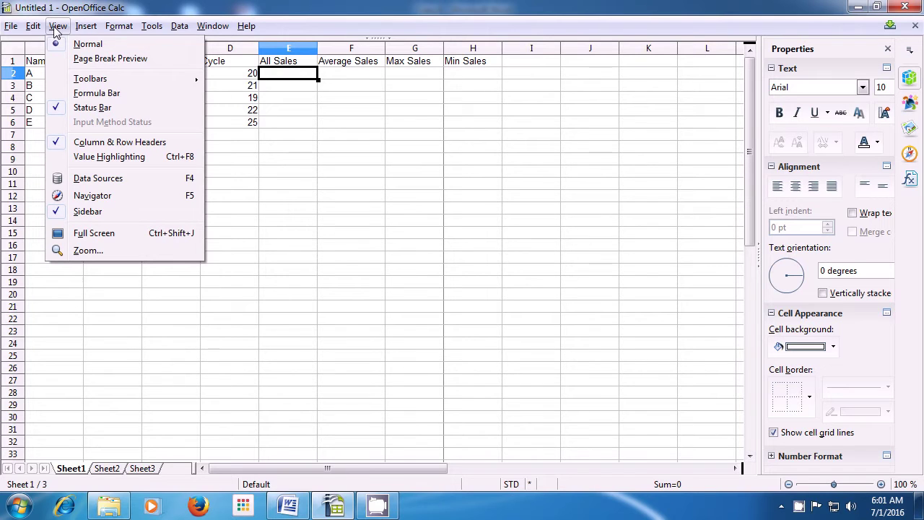
{"action": "mouse_move", "coordinate": [106, 84]}
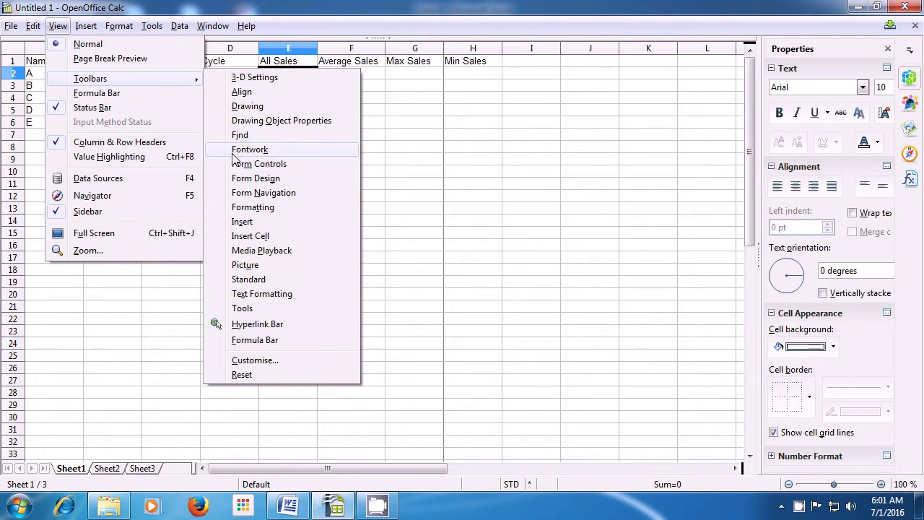
{"action": "left_click", "coordinate": [249, 207]}
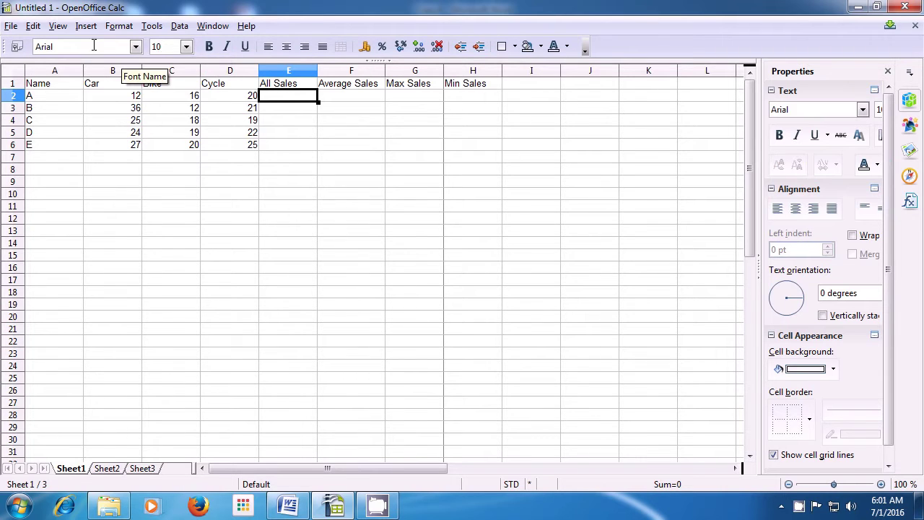
{"action": "left_click", "coordinate": [58, 27]}
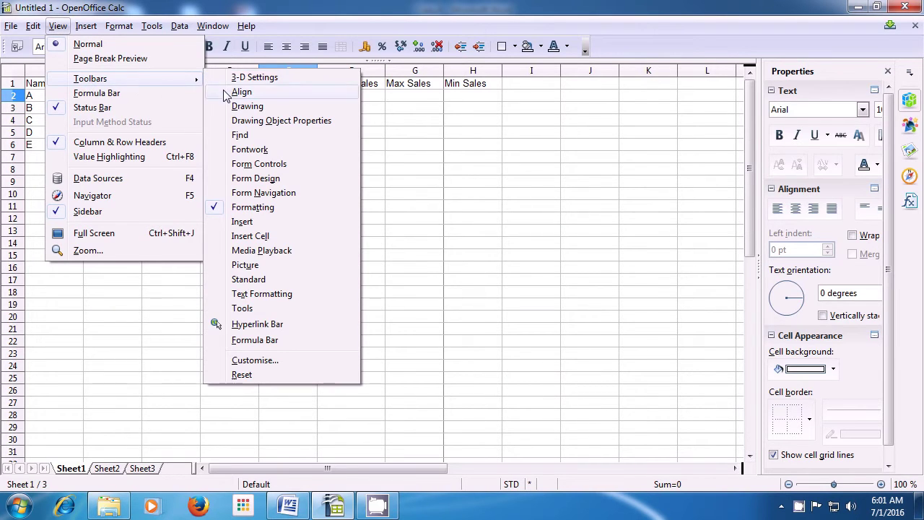
{"action": "left_click", "coordinate": [248, 282]}
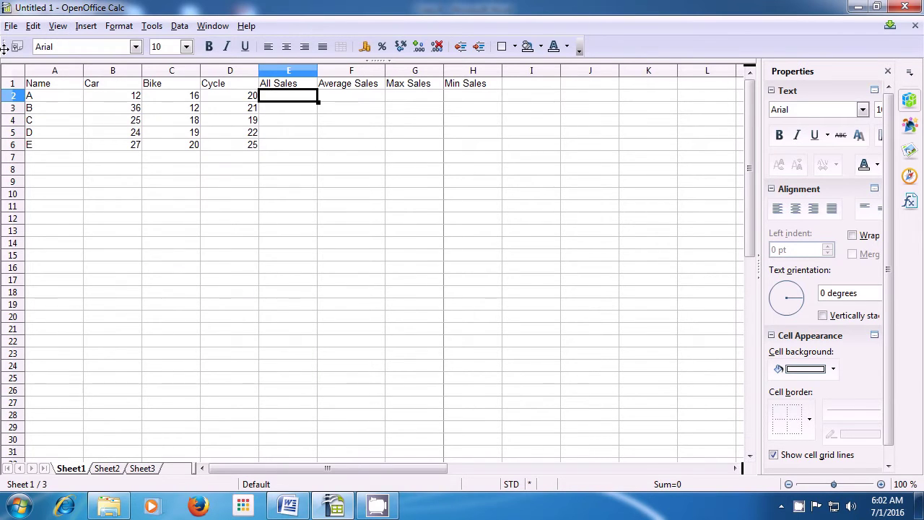
{"action": "left_click_drag", "start_coordinate": [3, 47], "coordinate": [3, 62]}
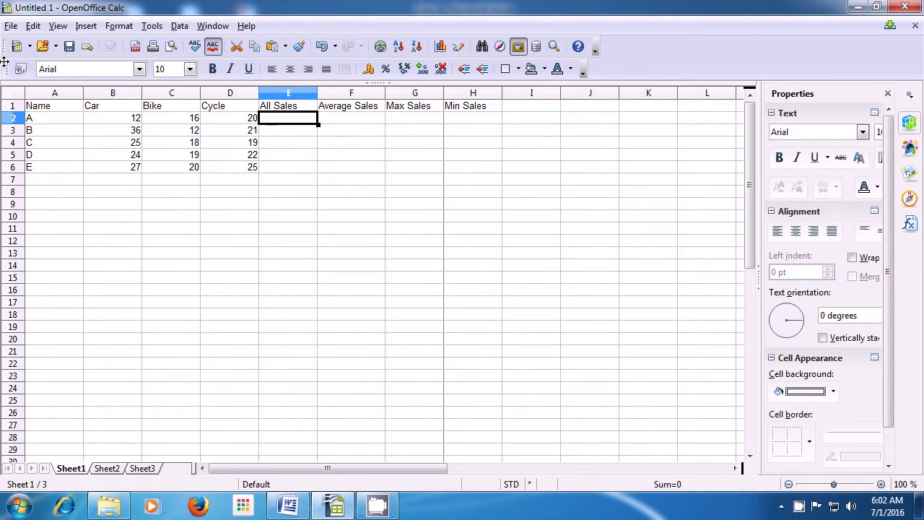
Step: Show the Formula Bar again and turn the Find toolbar back on
{"action": "left_click", "coordinate": [58, 27]}
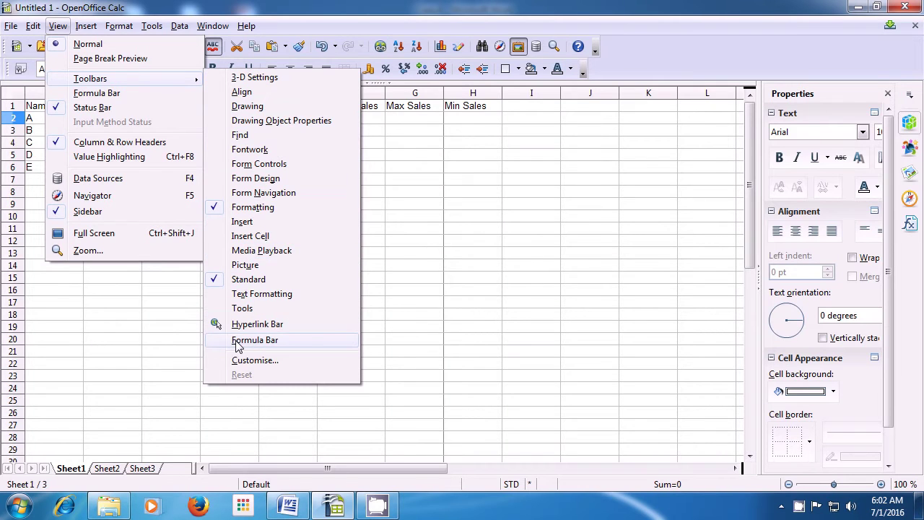
{"action": "left_click", "coordinate": [238, 340]}
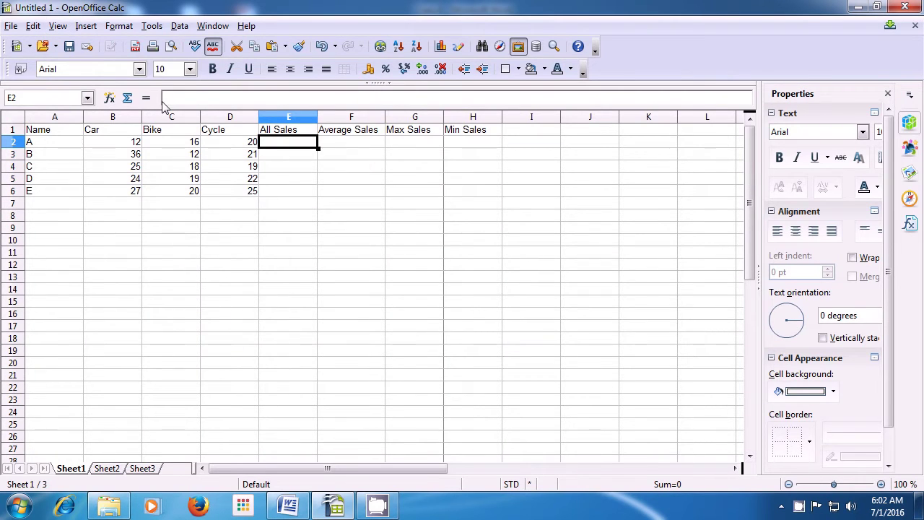
{"action": "left_click", "coordinate": [58, 27]}
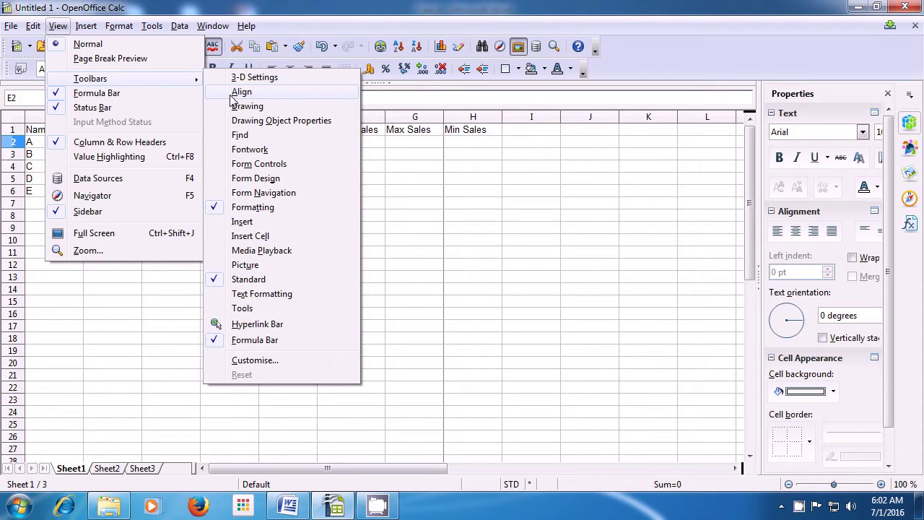
{"action": "left_click", "coordinate": [246, 135]}
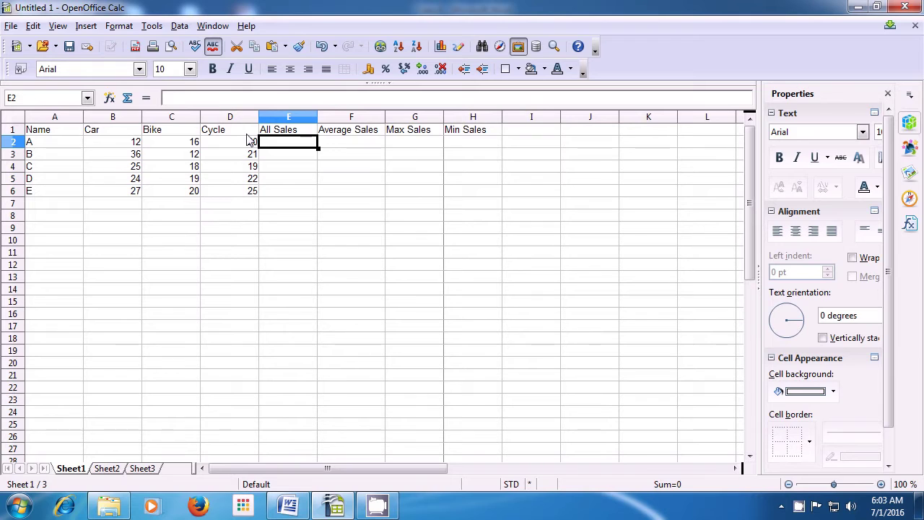
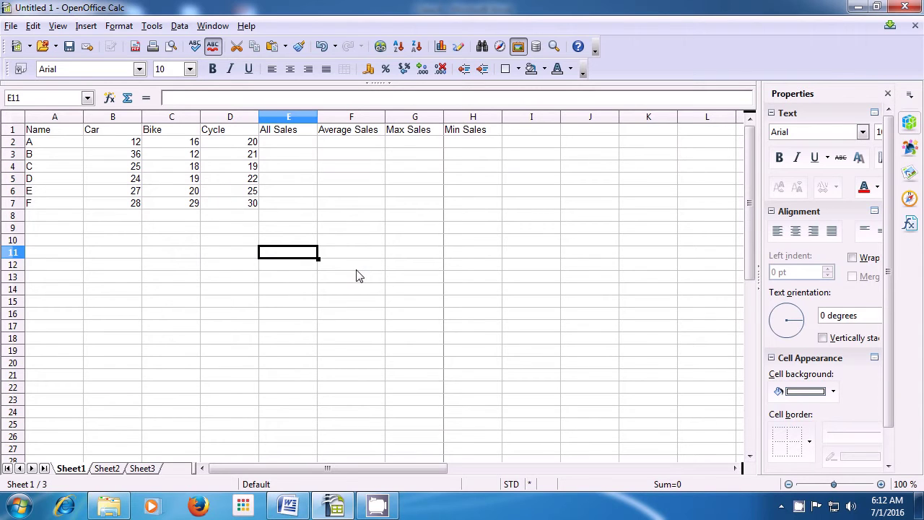
Step: Switch the spreadsheet into Full Screen view and back to the regular window, twice
{"action": "left_click", "coordinate": [57, 26]}
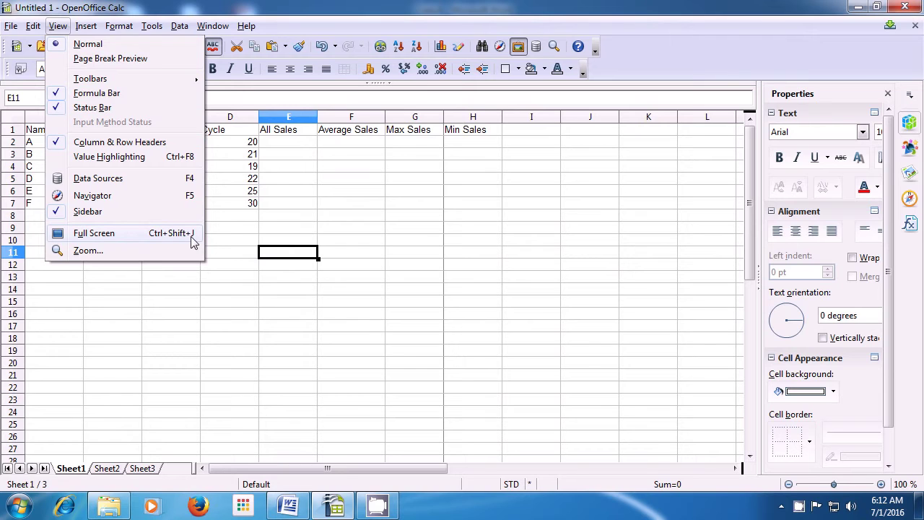
{"action": "left_click", "coordinate": [129, 236]}
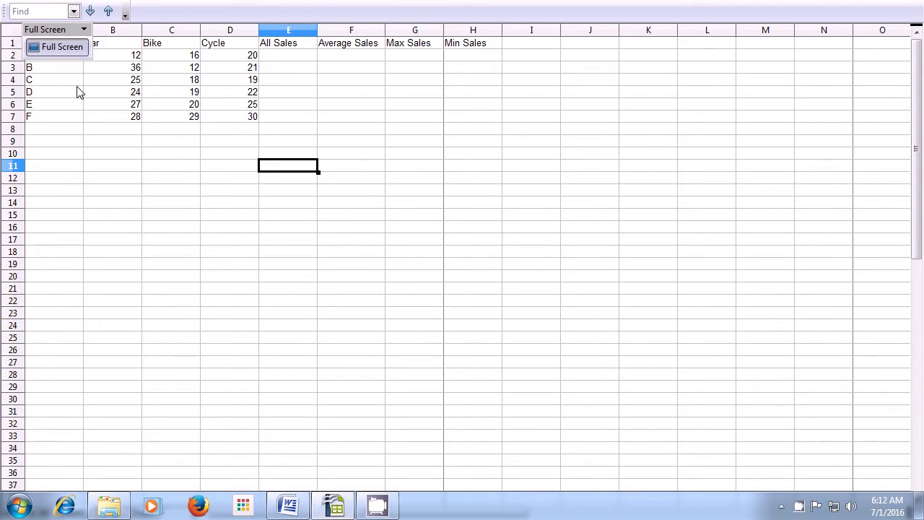
{"action": "left_click", "coordinate": [69, 49]}
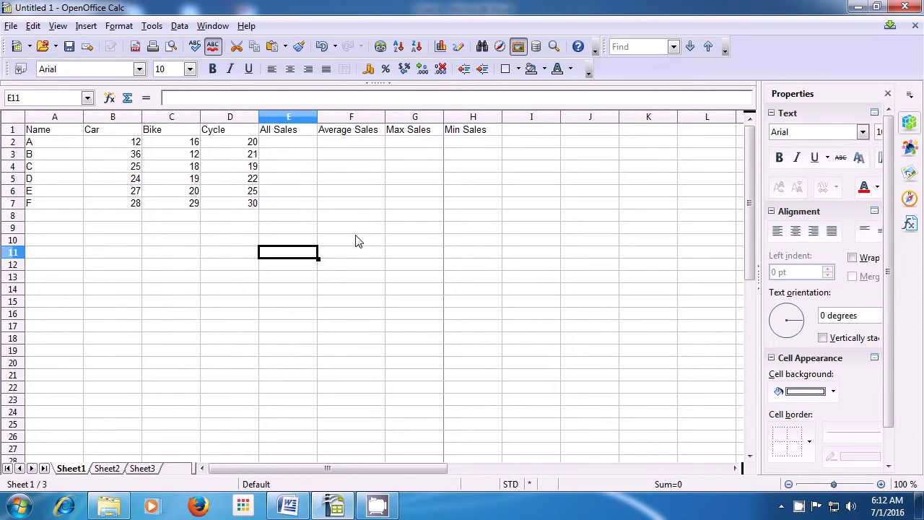
{"action": "key", "text": "ctrl+shift+j"}
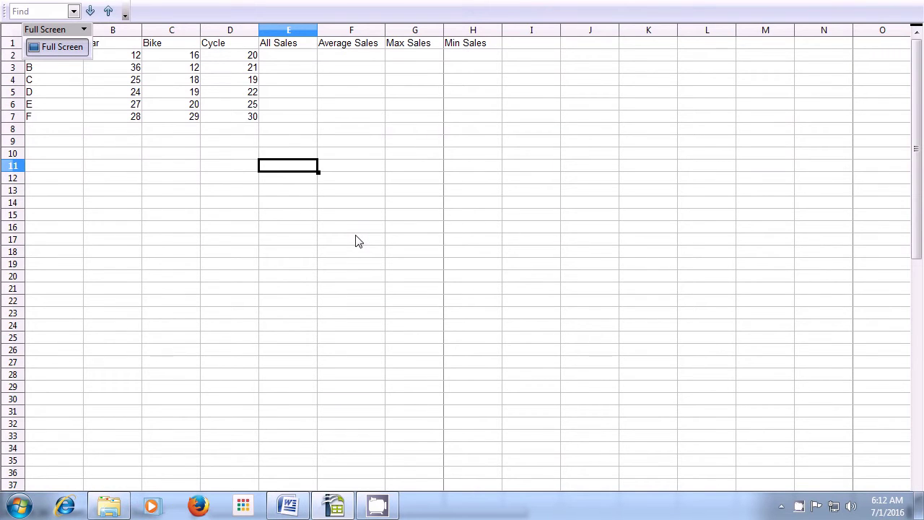
{"action": "key", "text": "ctrl+shift+j"}
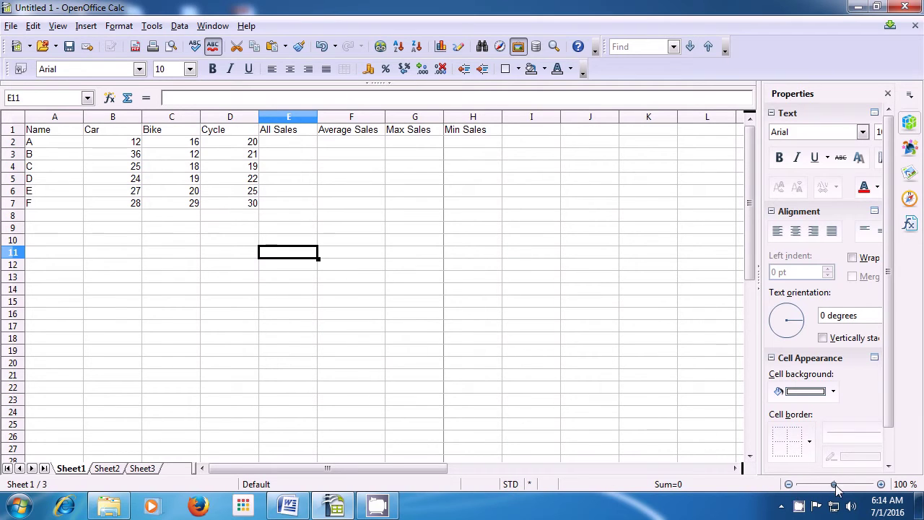
Step: Zoom the sheet in to 125 % and back out to 120 %
{"action": "left_click", "coordinate": [880, 484]}
{"action": "left_click", "coordinate": [880, 484]}
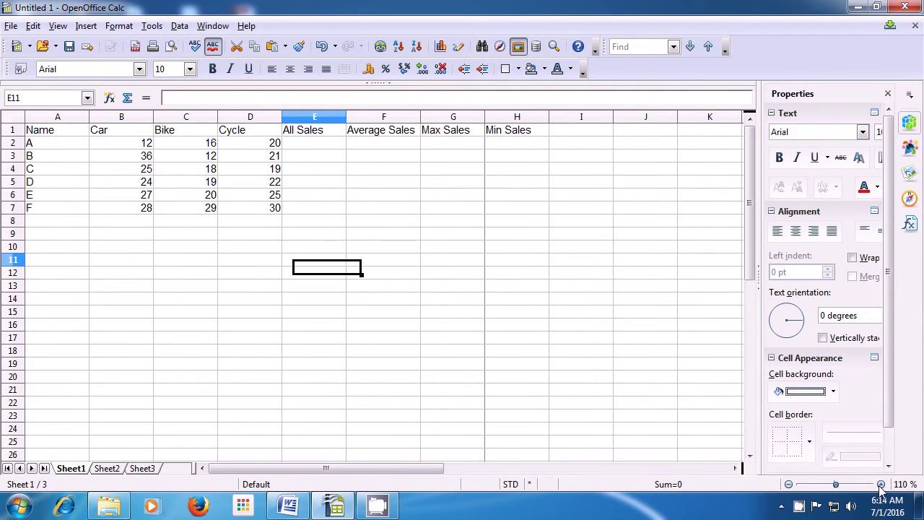
{"action": "left_click", "coordinate": [881, 485]}
{"action": "left_click", "coordinate": [880, 485]}
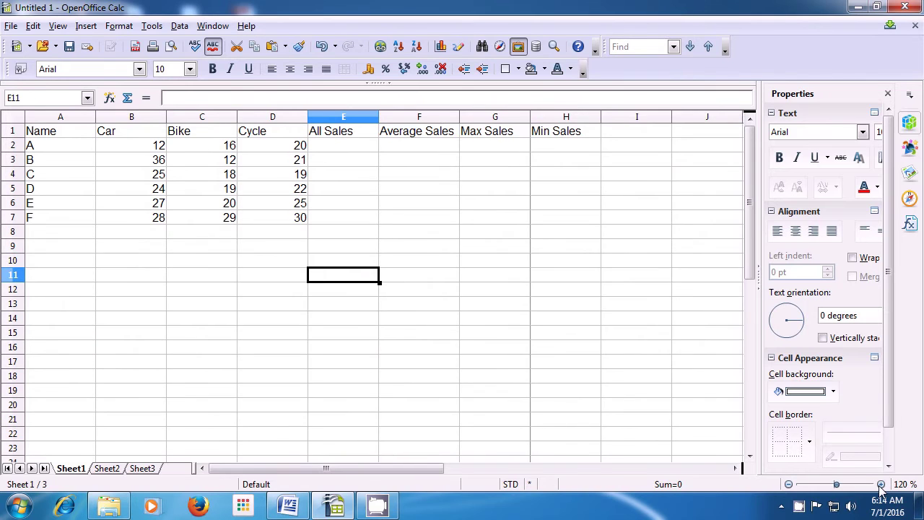
{"action": "left_click", "coordinate": [881, 484]}
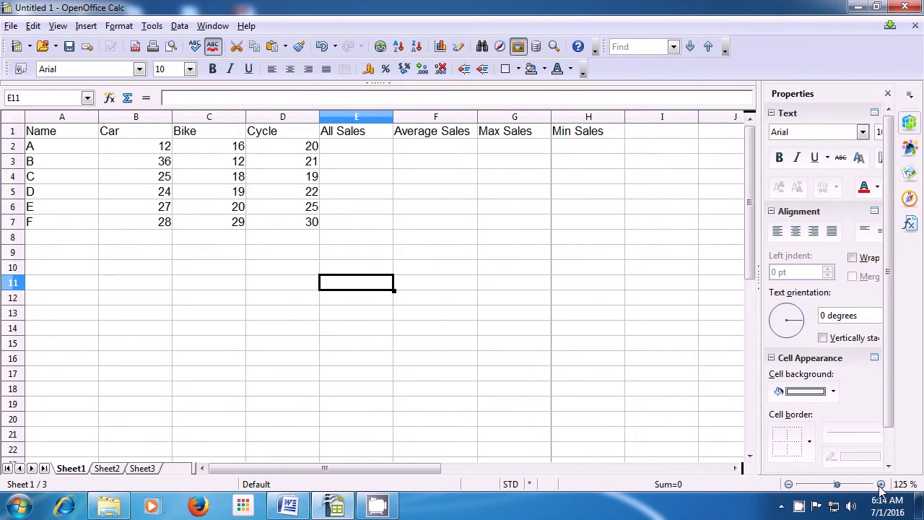
{"action": "left_click", "coordinate": [789, 485]}
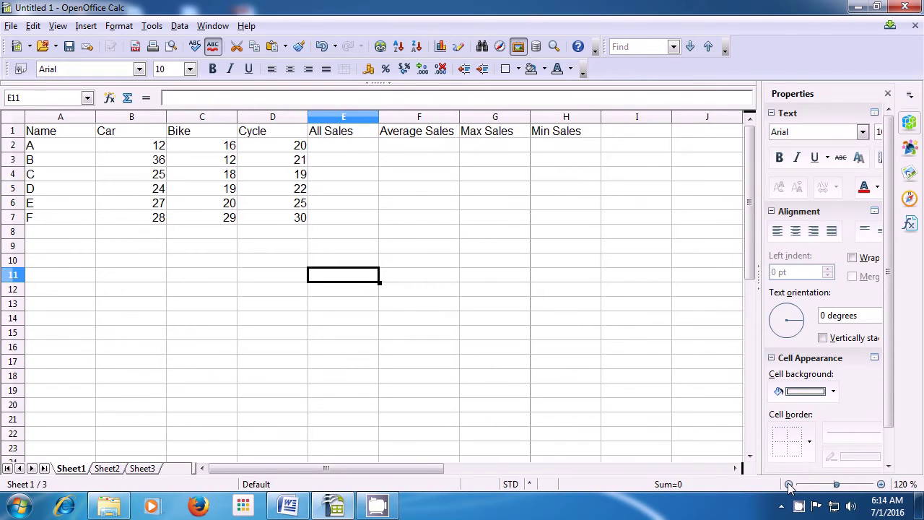
Step: Zoom the sheet out in 5 % steps to 100 %
{"action": "left_click", "coordinate": [789, 484]}
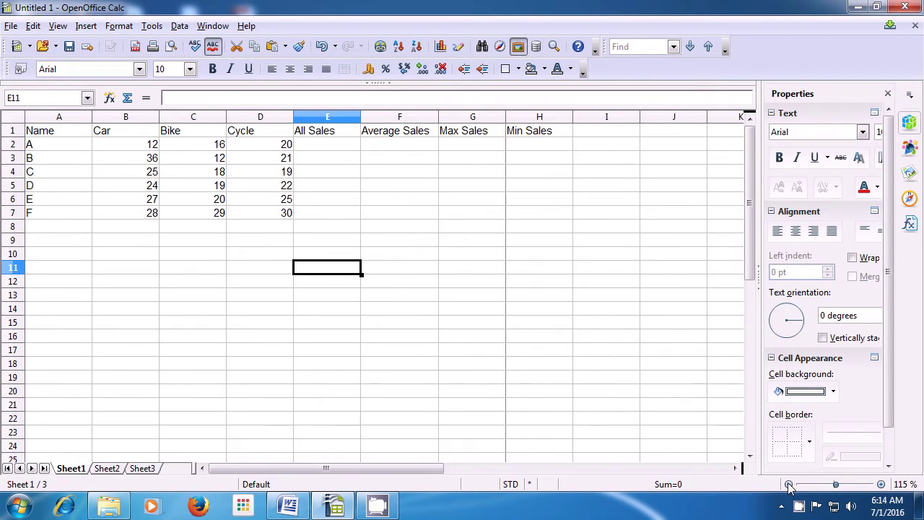
{"action": "left_click", "coordinate": [789, 484]}
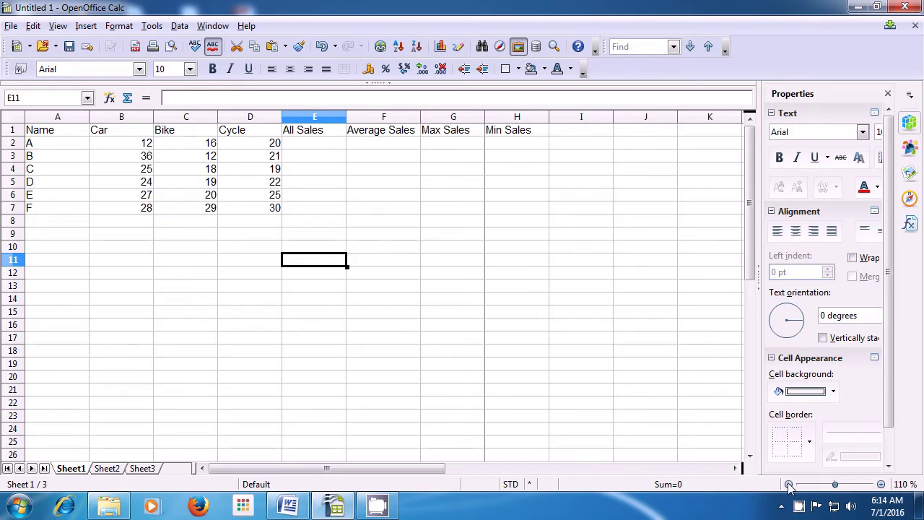
{"action": "left_click", "coordinate": [789, 485]}
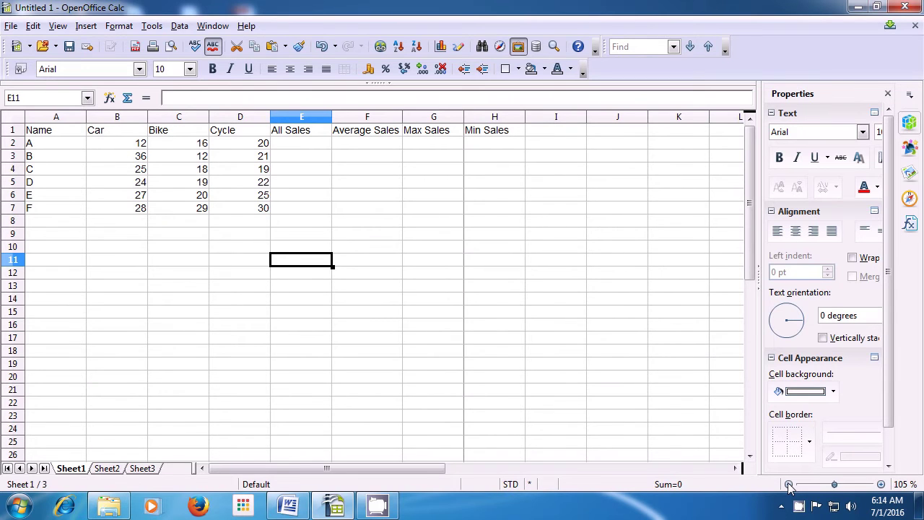
{"action": "left_click", "coordinate": [789, 484]}
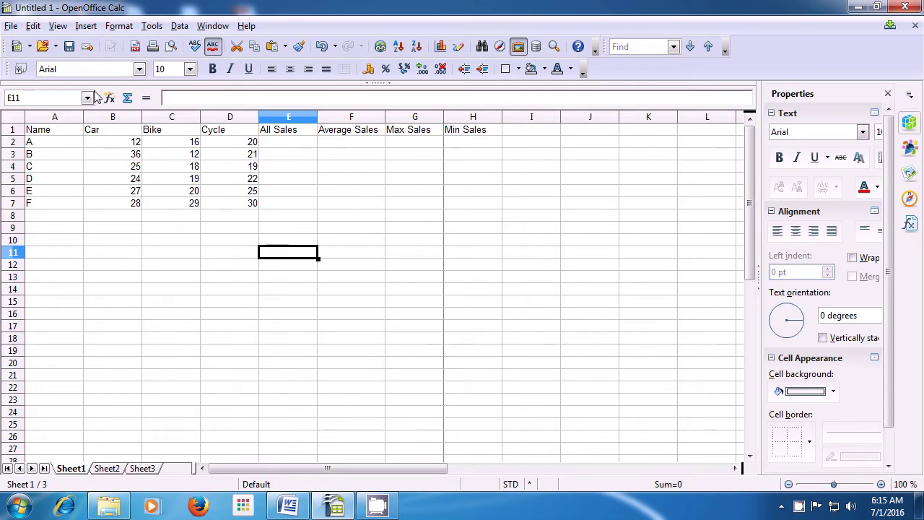
Step: Try raising and lowering the Variable zoom factor in the Zoom & View Layout settings, and apply the 100 % option instead
{"action": "left_click", "coordinate": [56, 30]}
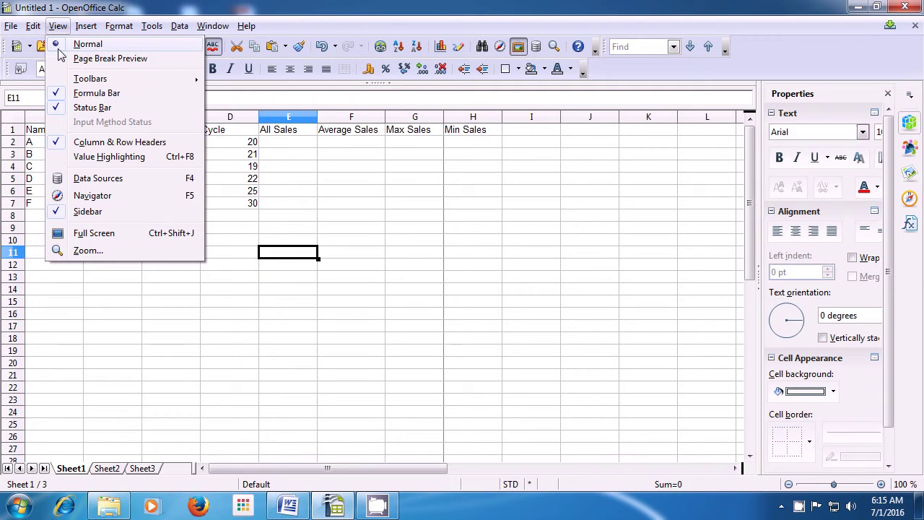
{"action": "left_click", "coordinate": [85, 251]}
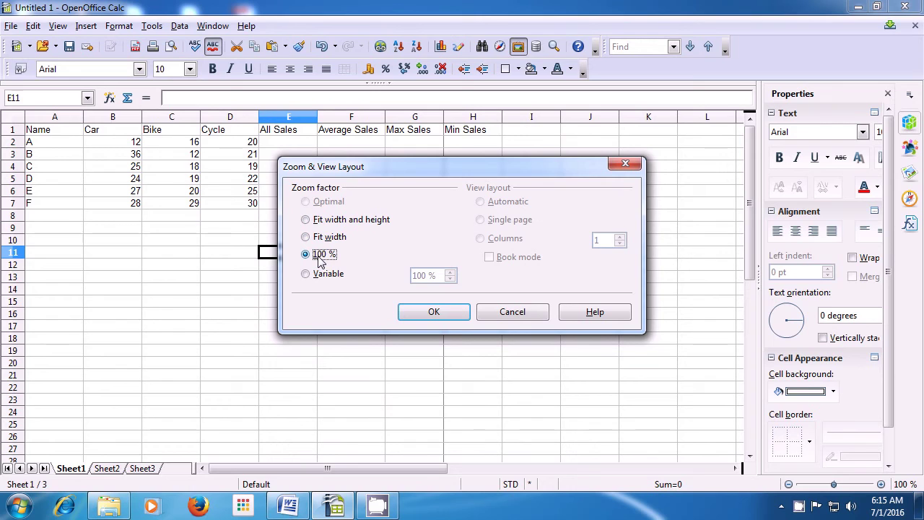
{"action": "left_click", "coordinate": [306, 275]}
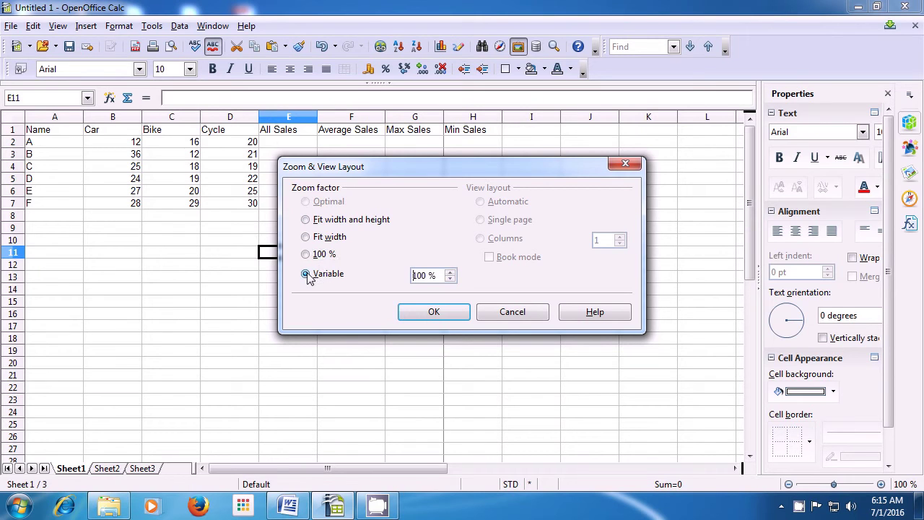
{"action": "left_click", "coordinate": [450, 273]}
{"action": "left_click", "coordinate": [450, 272]}
{"action": "left_click", "coordinate": [450, 273]}
{"action": "left_click", "coordinate": [450, 272]}
{"action": "left_click", "coordinate": [450, 273]}
{"action": "left_click", "coordinate": [450, 279]}
{"action": "left_click", "coordinate": [450, 279]}
{"action": "left_click", "coordinate": [449, 279]}
{"action": "left_click", "coordinate": [450, 279]}
{"action": "left_click", "coordinate": [306, 254]}
{"action": "left_click", "coordinate": [408, 312]}
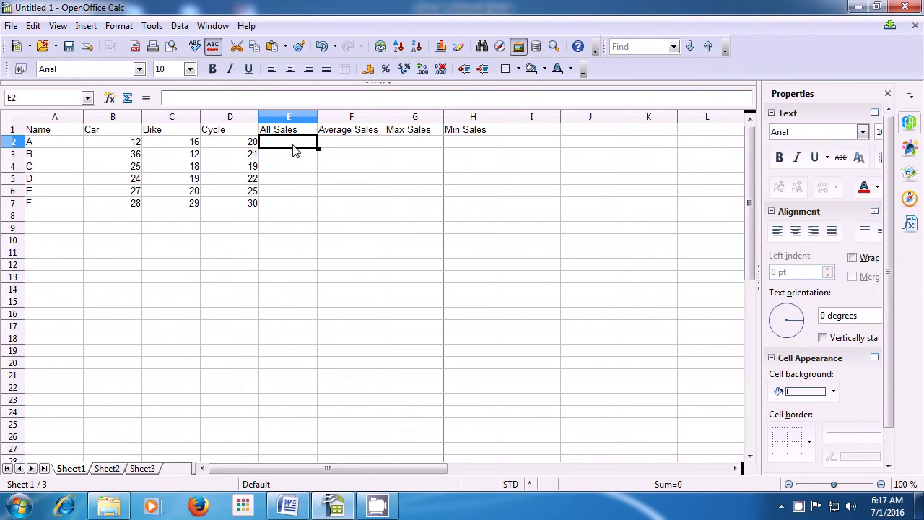
Step: Total row A's Car, Bike and Cycle sales in cell E2 with the formula =sum(B2:D2)
{"action": "type", "text": "="}
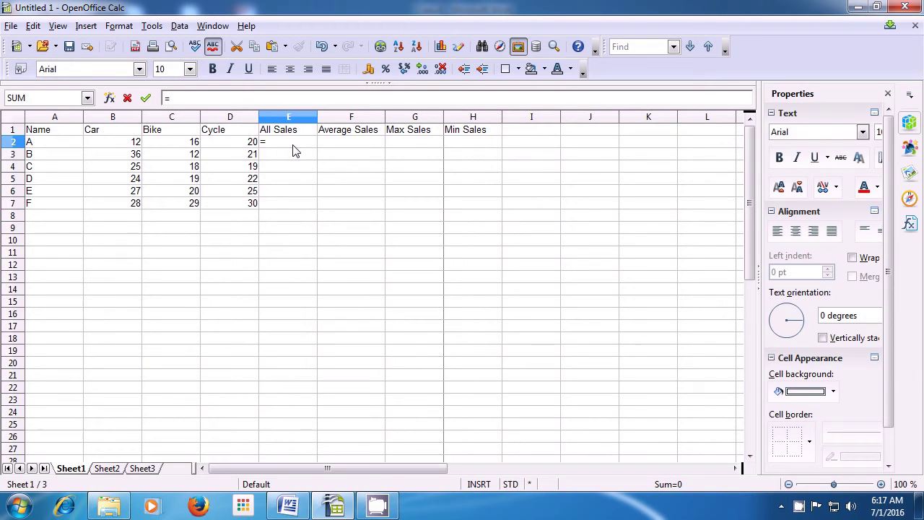
{"action": "type", "text": "s"}
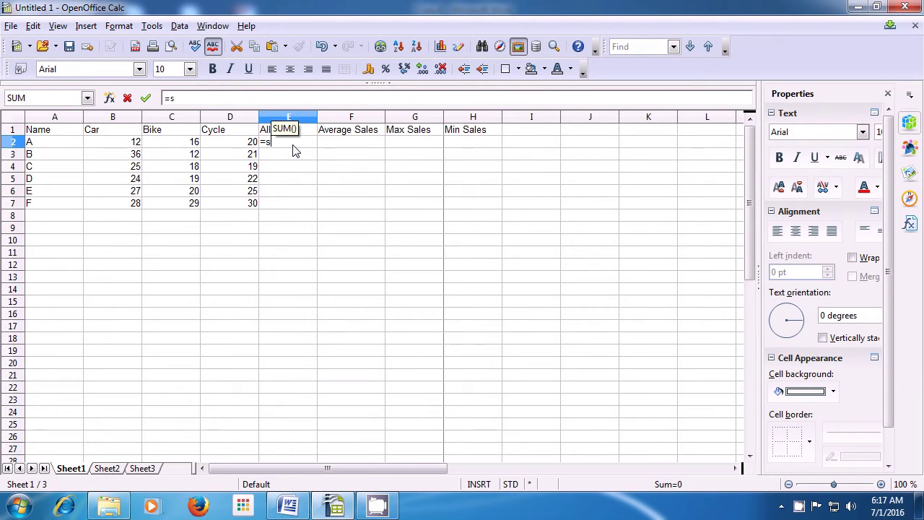
{"action": "type", "text": "um"}
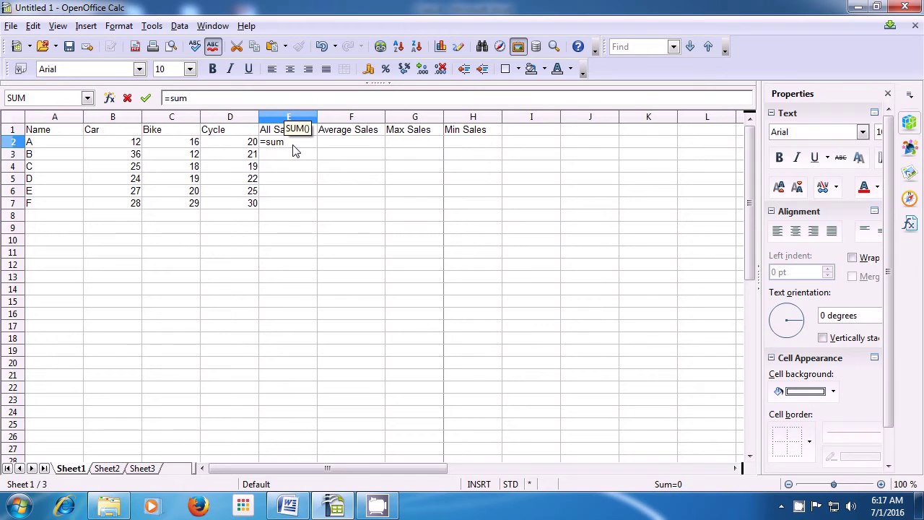
{"action": "type", "text": "("}
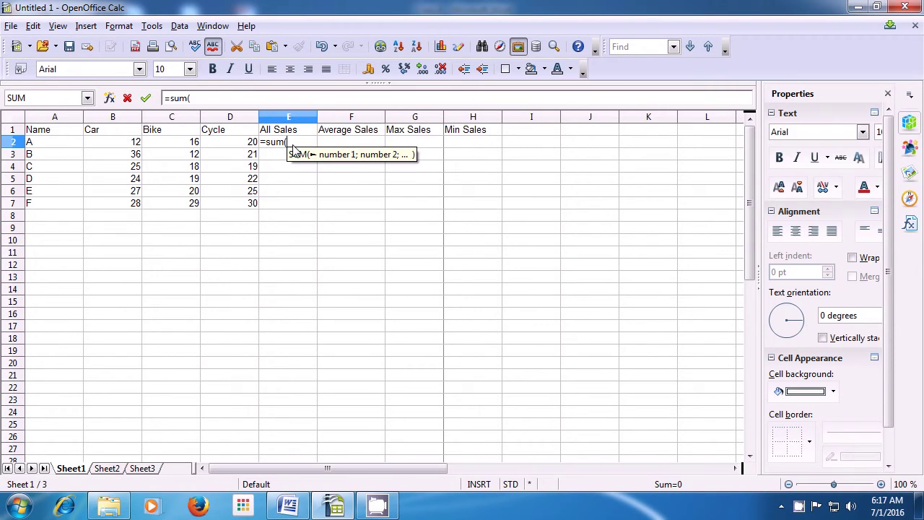
{"action": "left_click", "coordinate": [132, 145]}
{"action": "left_click_drag", "start_coordinate": [132, 146], "coordinate": [220, 145]}
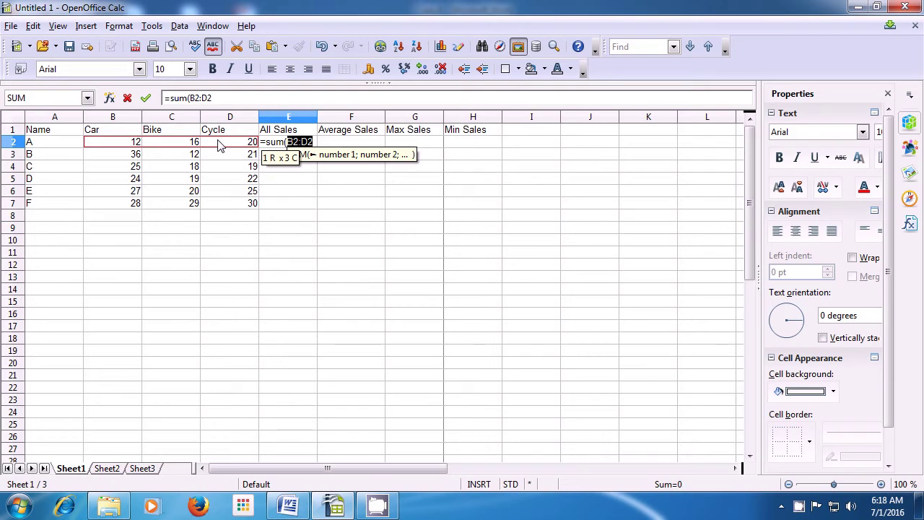
{"action": "type", "text": ")"}
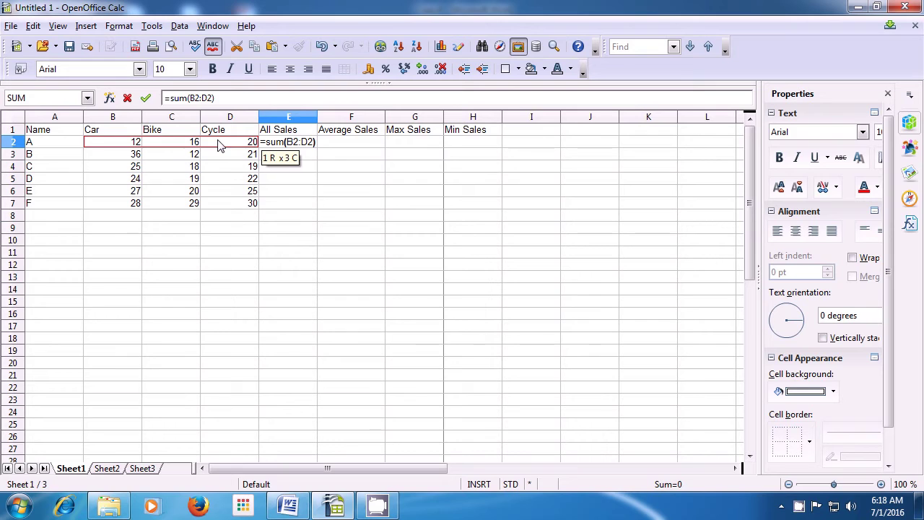
{"action": "key", "text": "Return"}
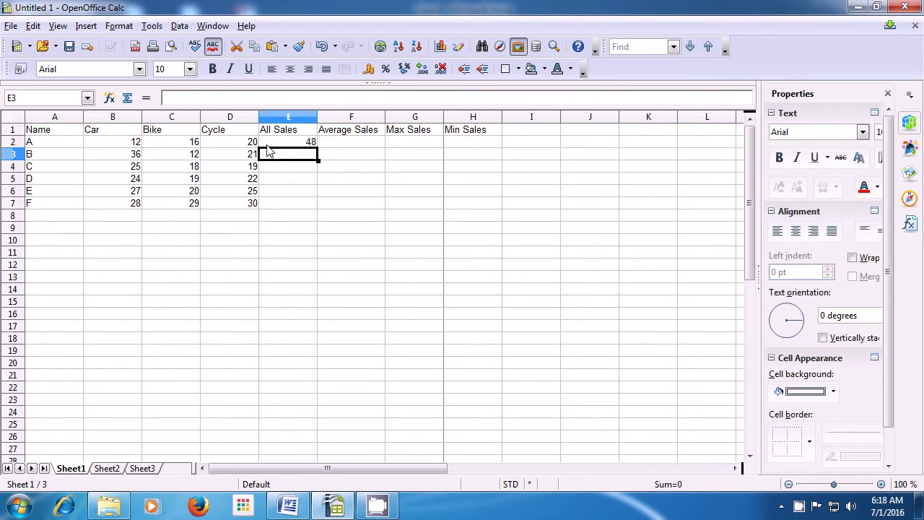
Step: Fill the sum formula from E2 down the All Sales column to E7
{"action": "left_click", "coordinate": [274, 143]}
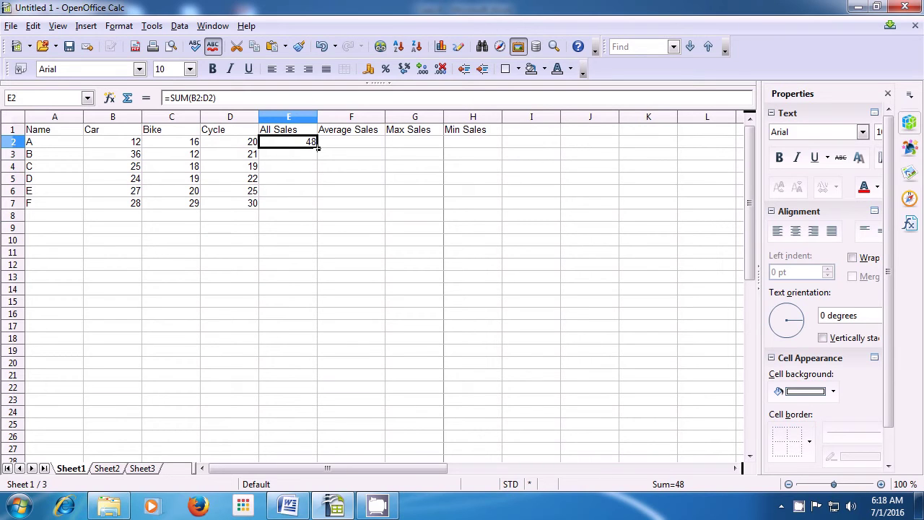
{"action": "left_click_drag", "start_coordinate": [317, 146], "coordinate": [317, 206]}
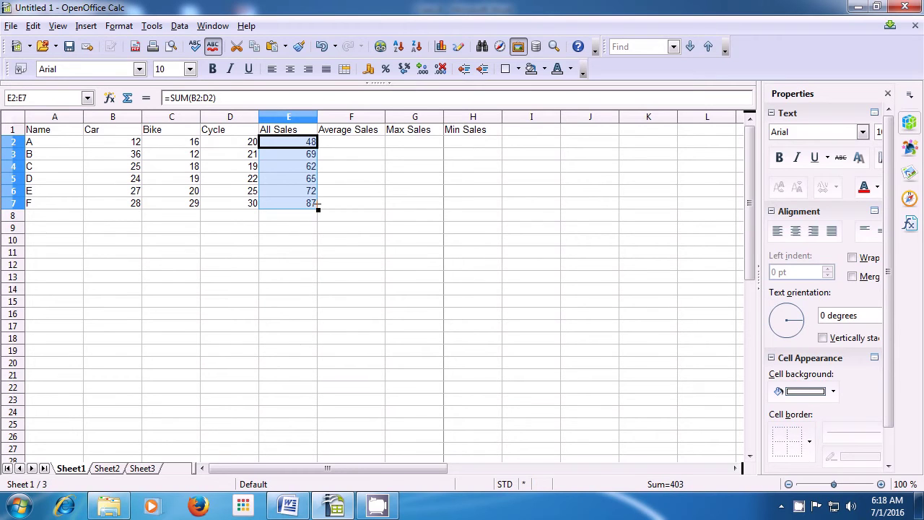
{"action": "left_click", "coordinate": [280, 220]}
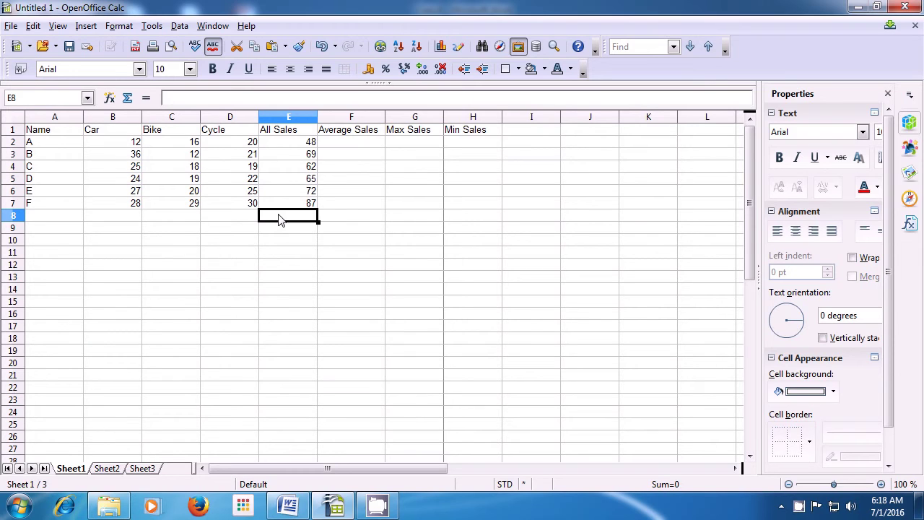
Step: Enter the label "Division" in cell D10 beneath the sales table
{"action": "left_click", "coordinate": [214, 247]}
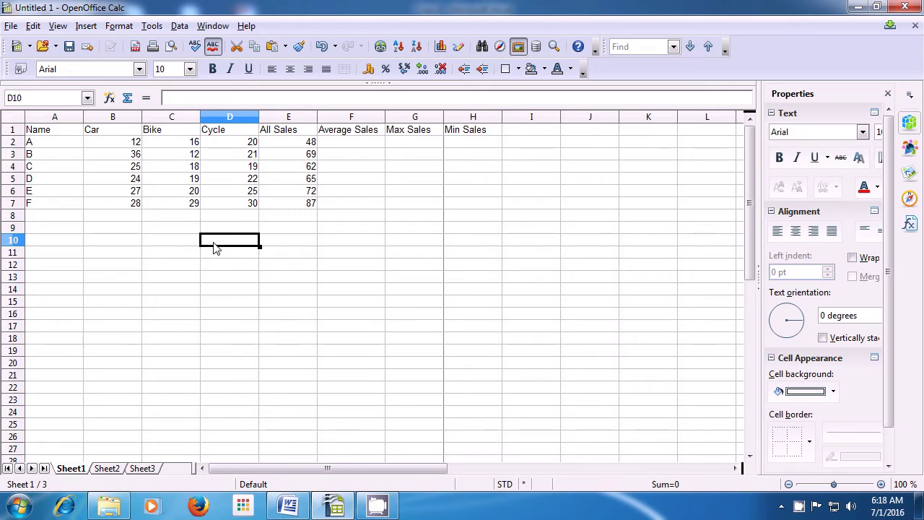
{"action": "type", "text": "Di"}
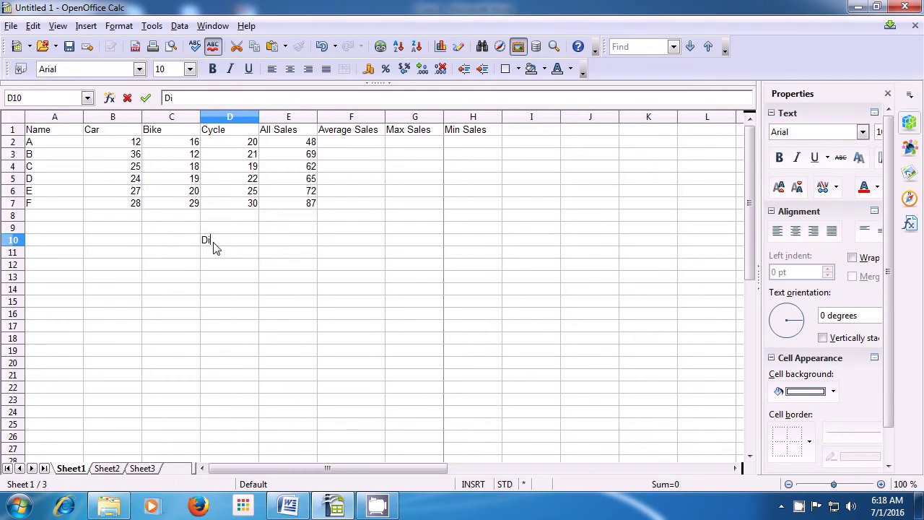
{"action": "type", "text": "vision"}
Step: Divide row A's All Sales value by its Car value in cell E10 with the formula =quotient(E2;B2)
{"action": "left_click", "coordinate": [274, 248]}
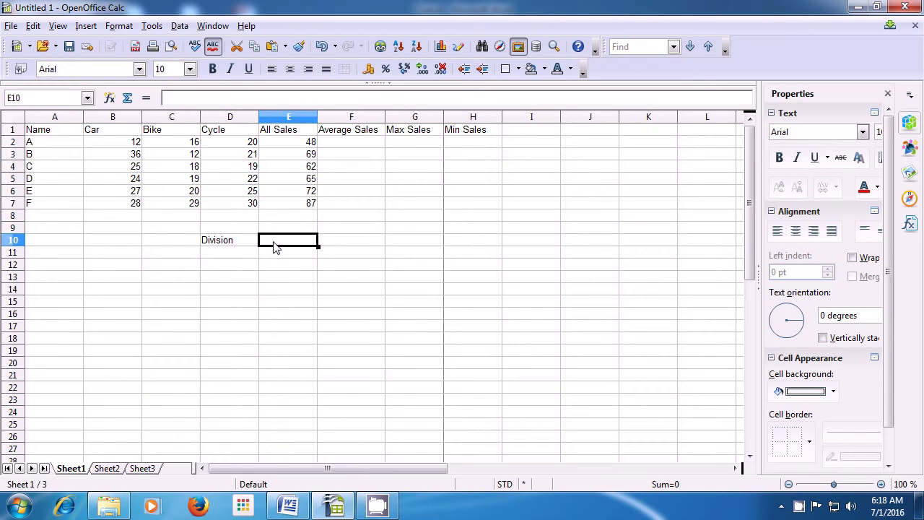
{"action": "type", "text": "="}
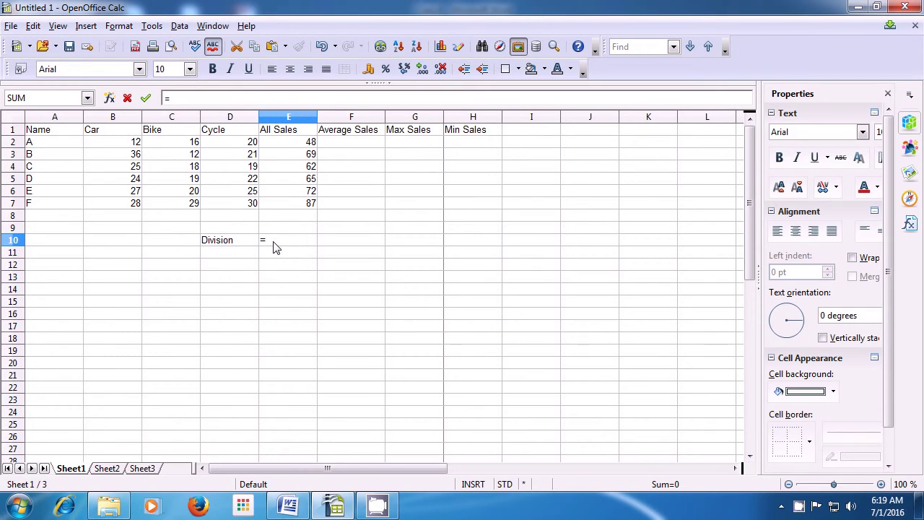
{"action": "type", "text": "quotient("}
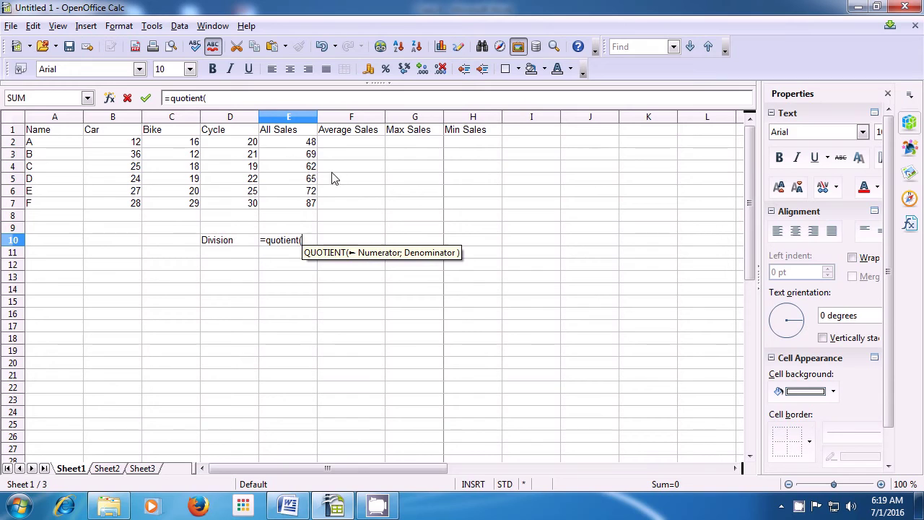
{"action": "left_click", "coordinate": [311, 144]}
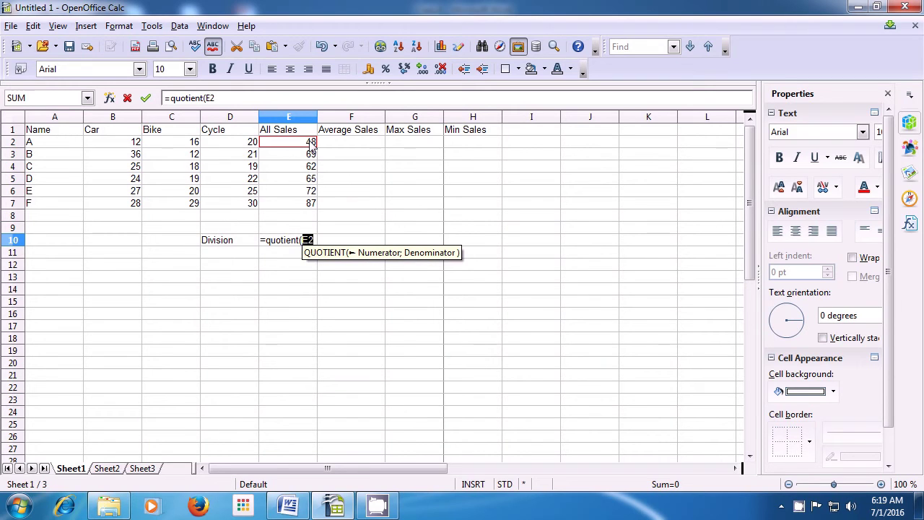
{"action": "type", "text": ";"}
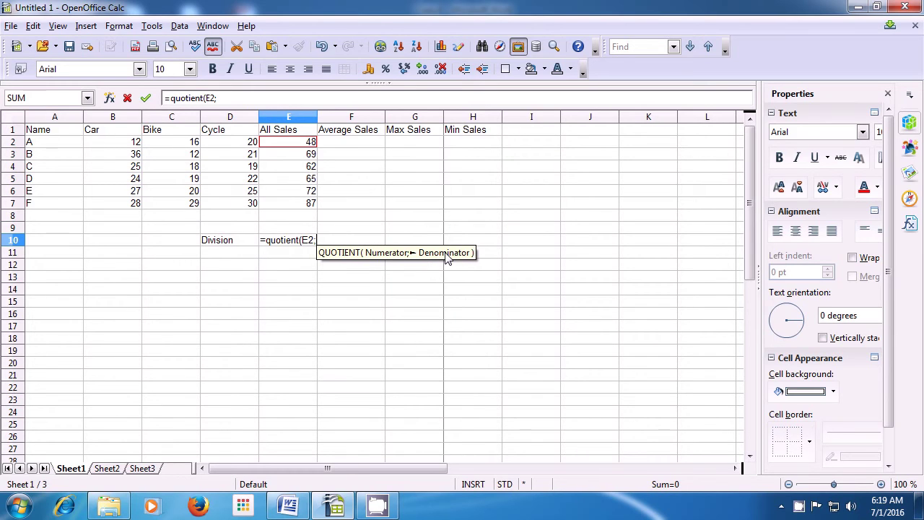
{"action": "left_click", "coordinate": [125, 144]}
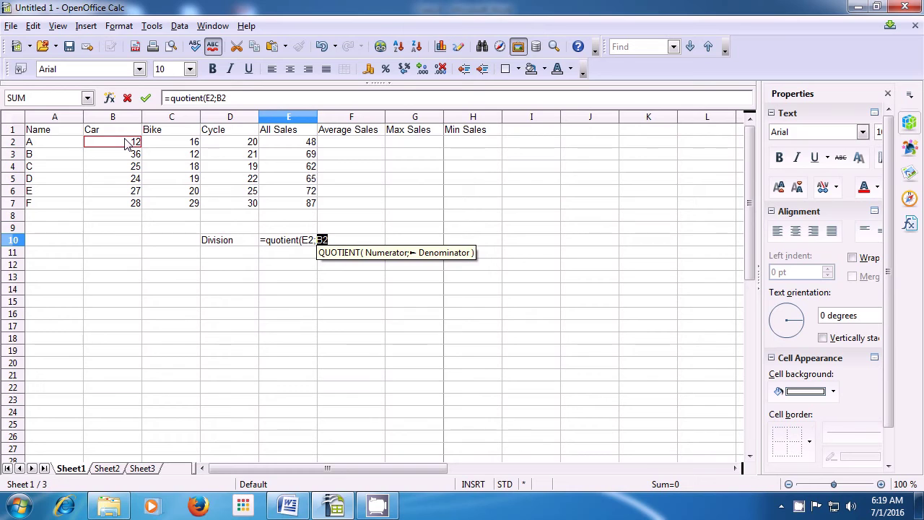
{"action": "type", "text": ")"}
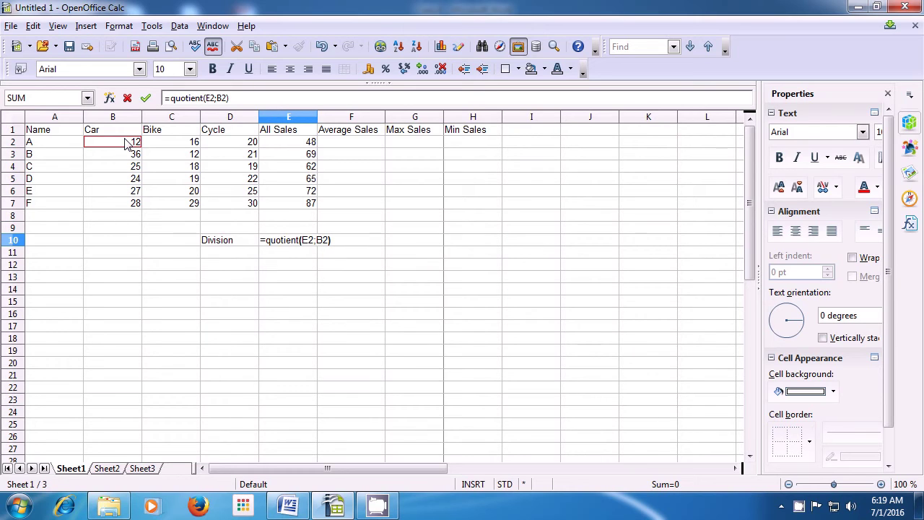
{"action": "key", "text": "Return"}
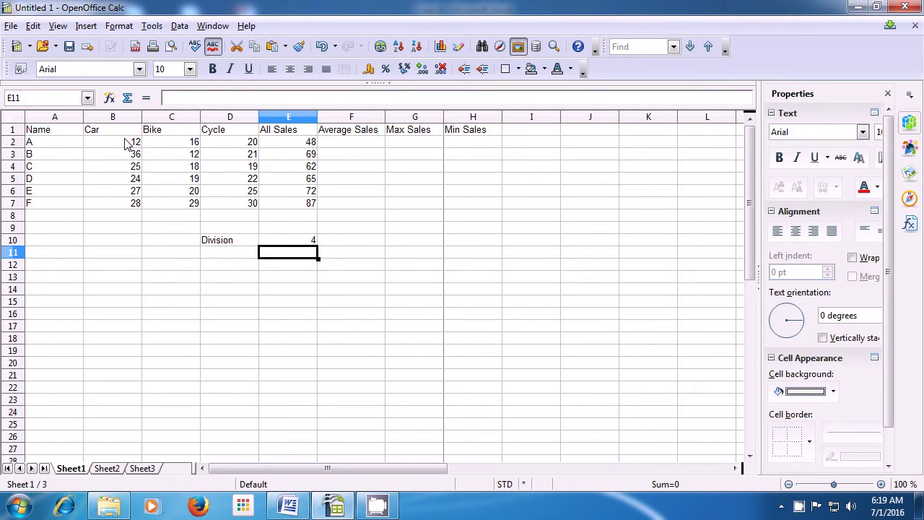
{"action": "key", "text": "Up"}
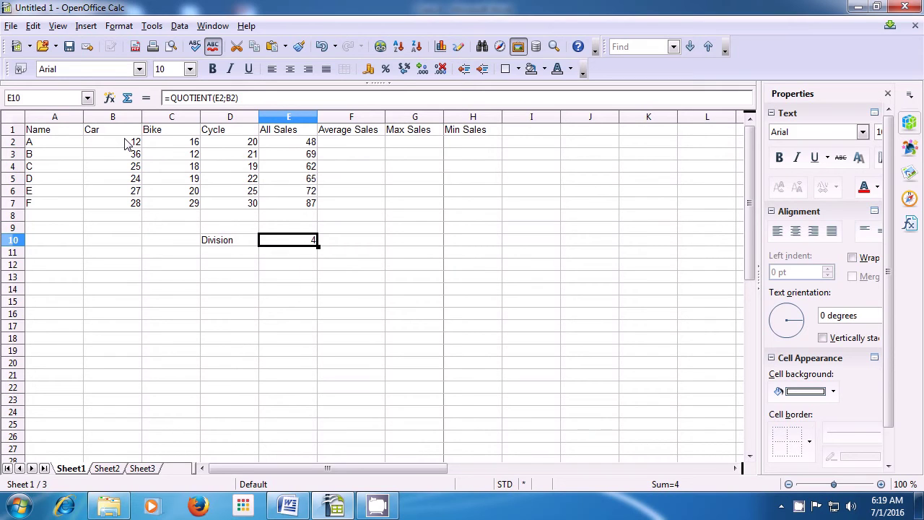
{"action": "key", "text": "Down"}
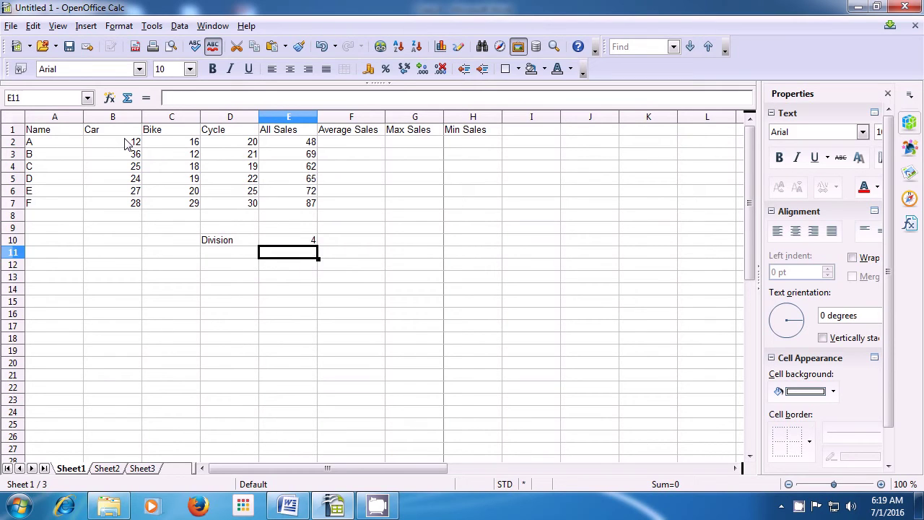
{"action": "key", "text": "Left"}
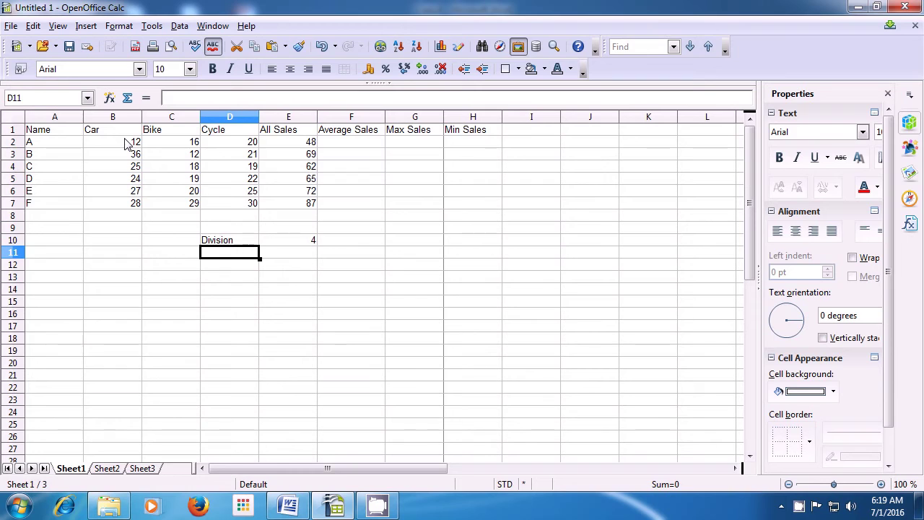
{"action": "key", "text": "Up"}
{"action": "key", "text": "Right"}
{"action": "key", "text": "Right"}
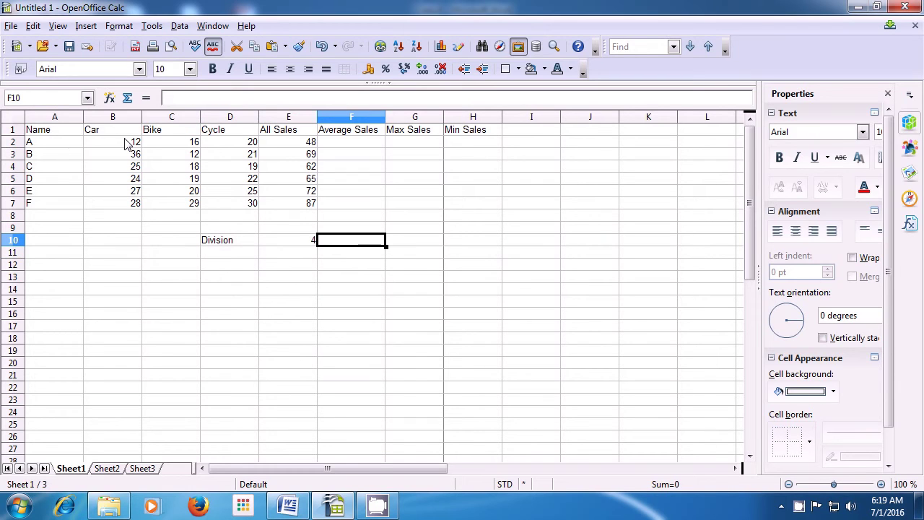
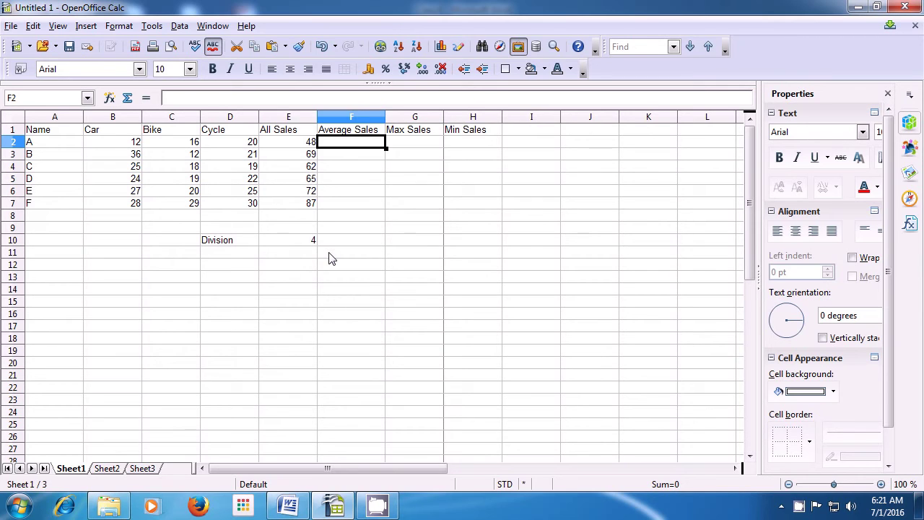
Step: Average row A's Car, Bike and Cycle sales in cell F2 with the formula =average(B2:D2)
{"action": "type", "text": "="}
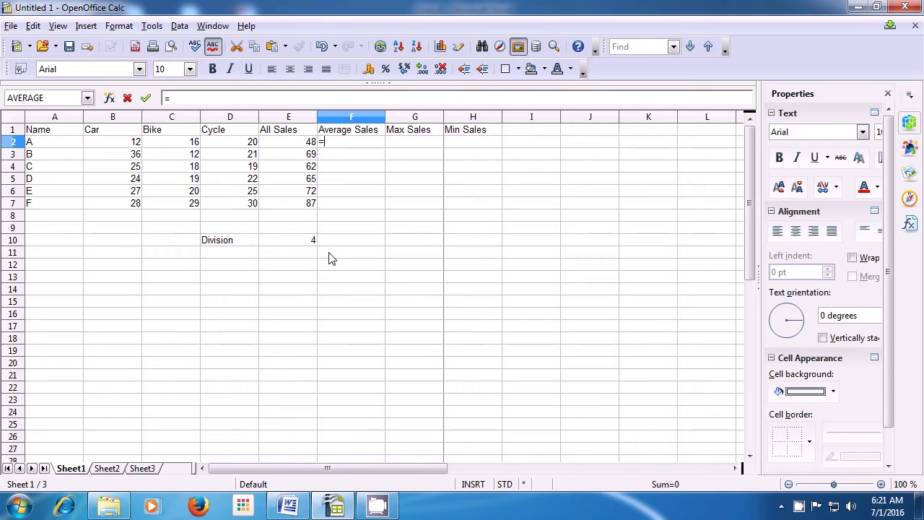
{"action": "type", "text": "av"}
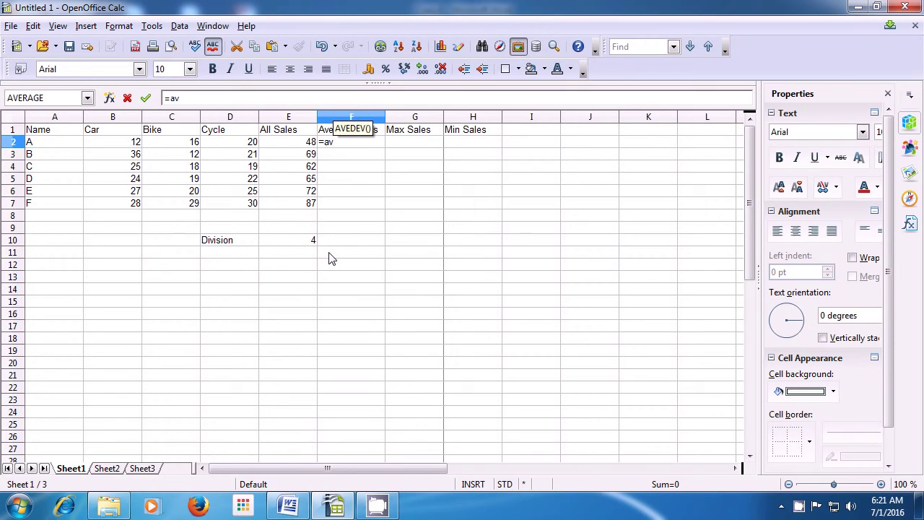
{"action": "type", "text": "era"}
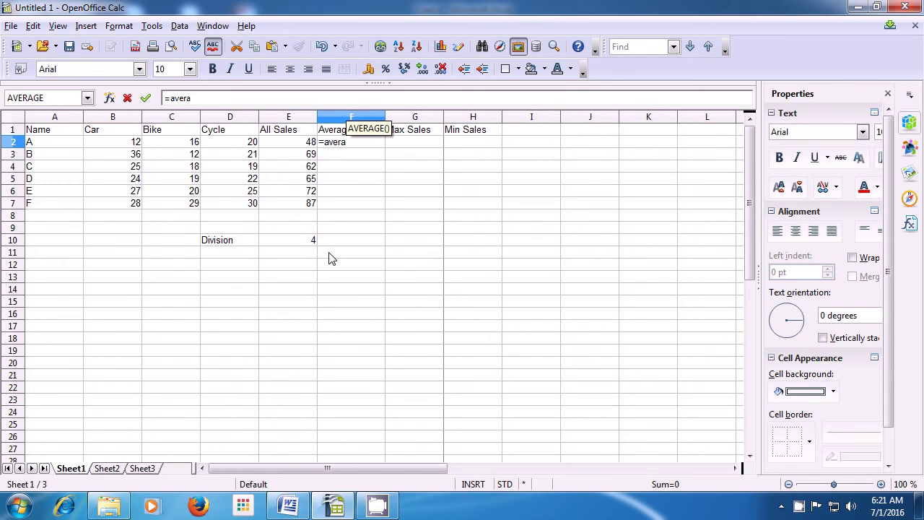
{"action": "type", "text": "ge"}
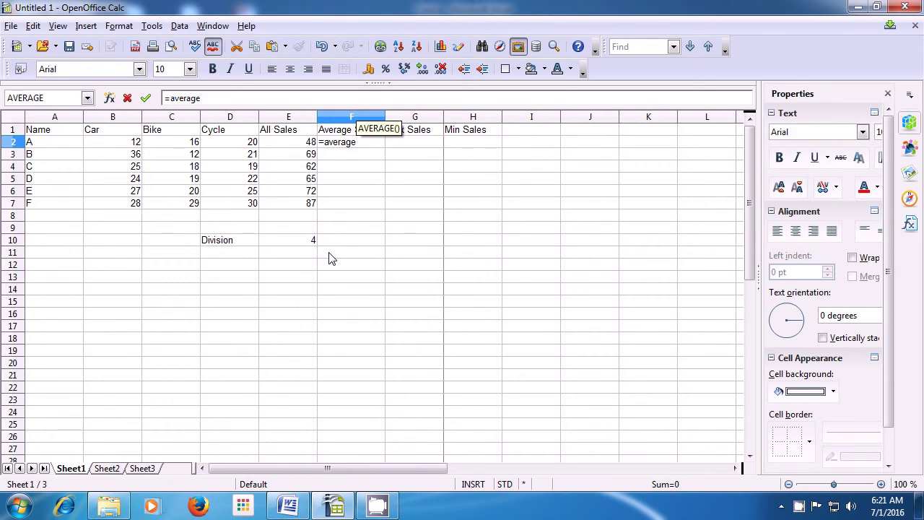
{"action": "type", "text": "("}
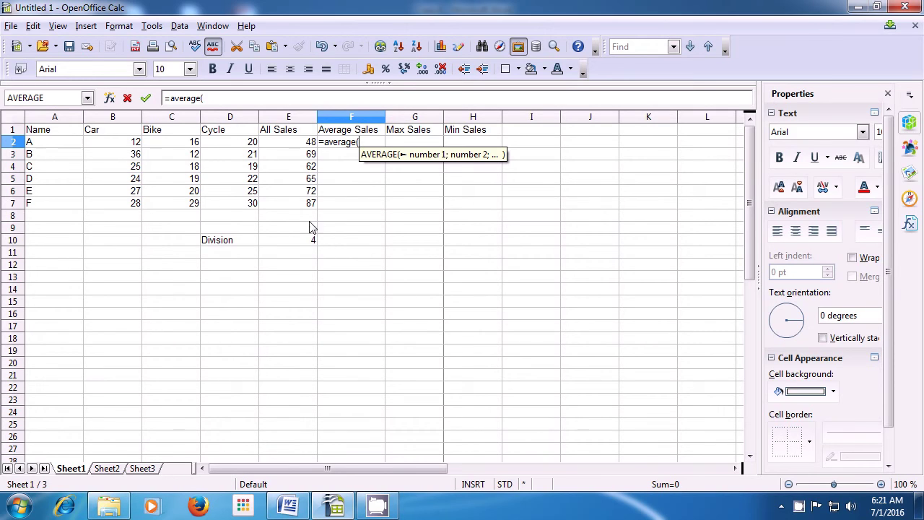
{"action": "left_click", "coordinate": [127, 143]}
{"action": "left_click_drag", "start_coordinate": [127, 145], "coordinate": [220, 148]}
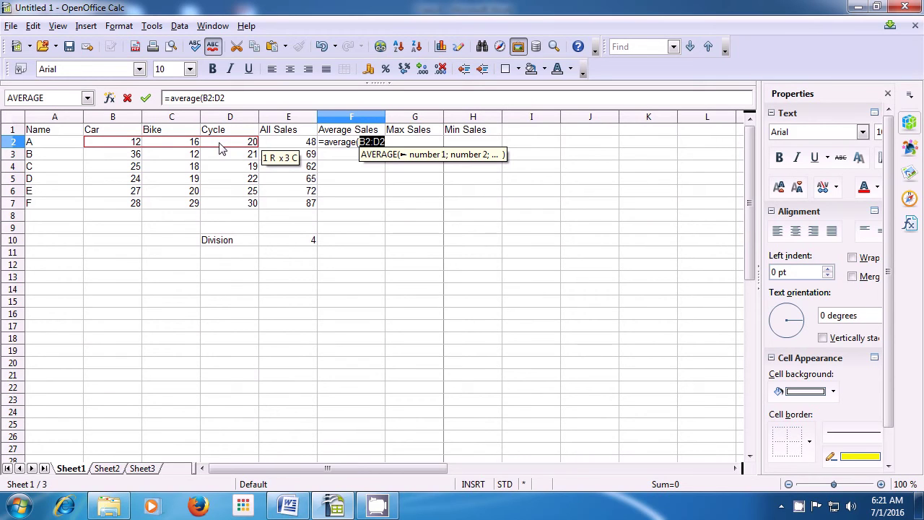
{"action": "type", "text": ")"}
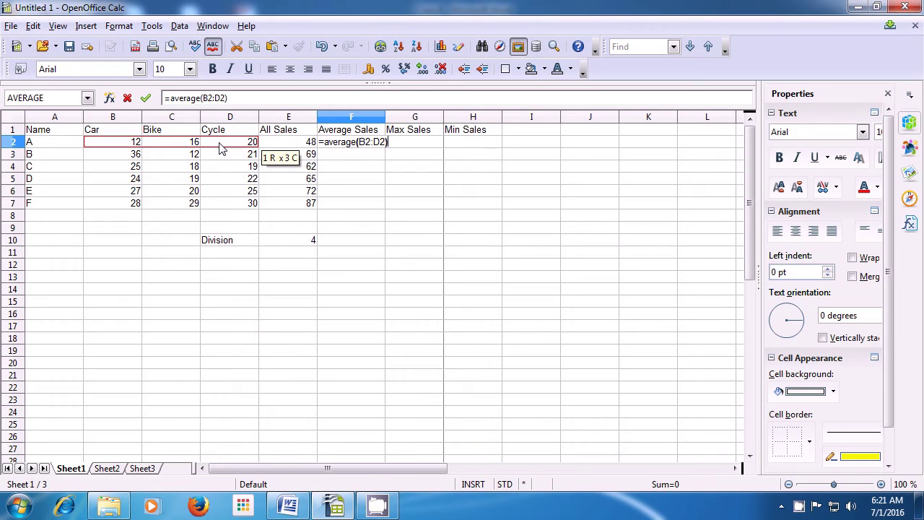
{"action": "key", "text": "Return"}
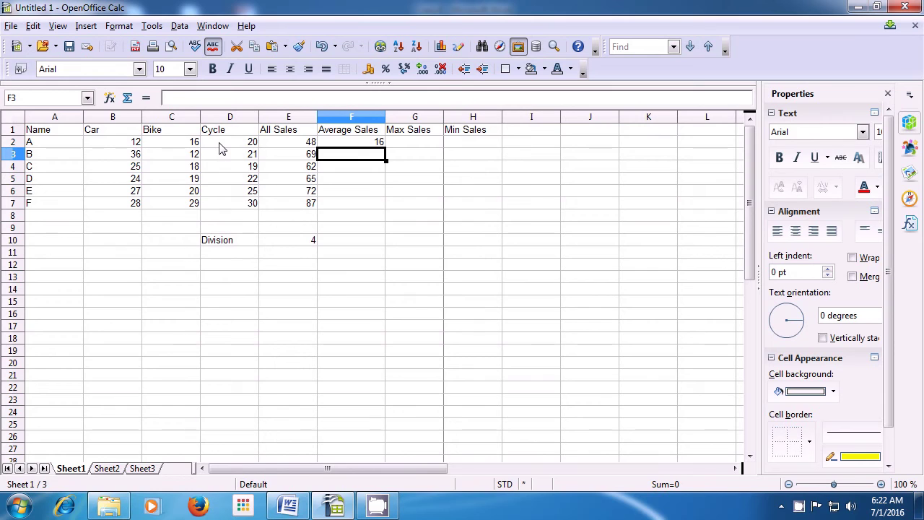
Step: Calculate row B's average in cell F3 from its All Sales value with the formula =average(E3/3)
{"action": "type", "text": "="}
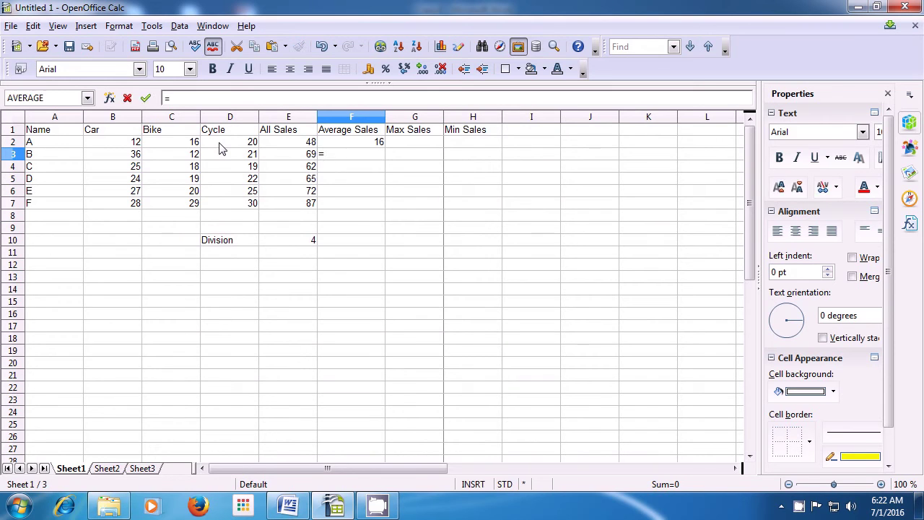
{"action": "type", "text": "a"}
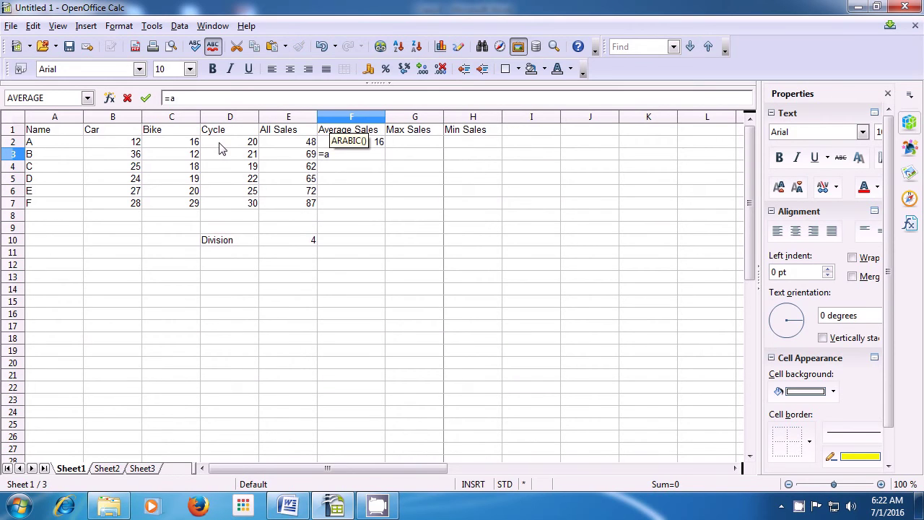
{"action": "type", "text": "ver"}
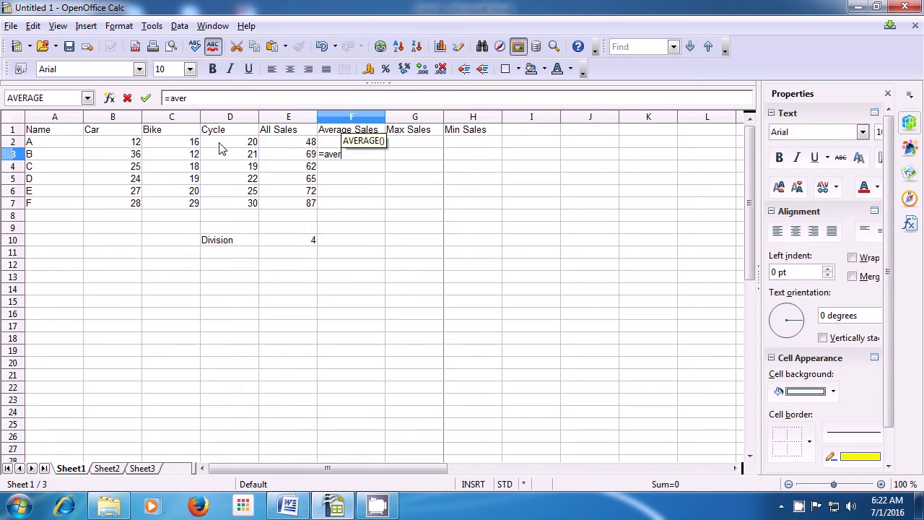
{"action": "type", "text": "age"}
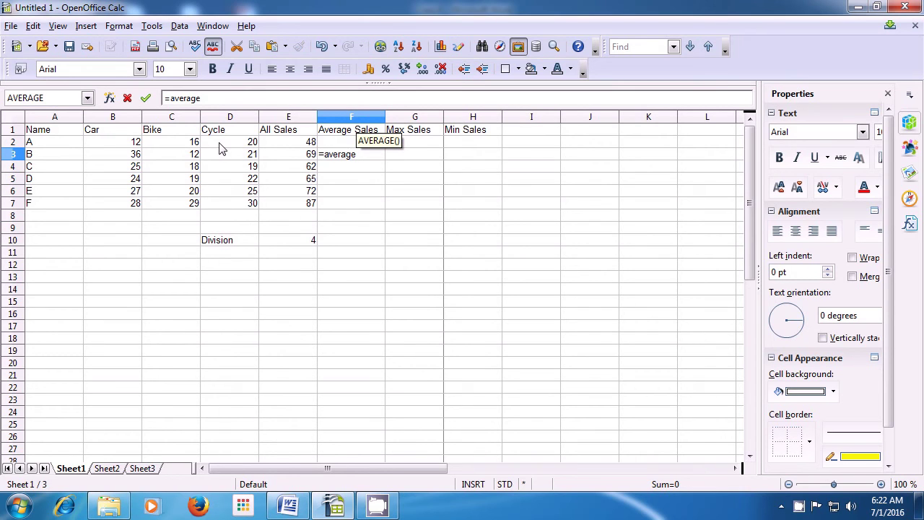
{"action": "type", "text": "("}
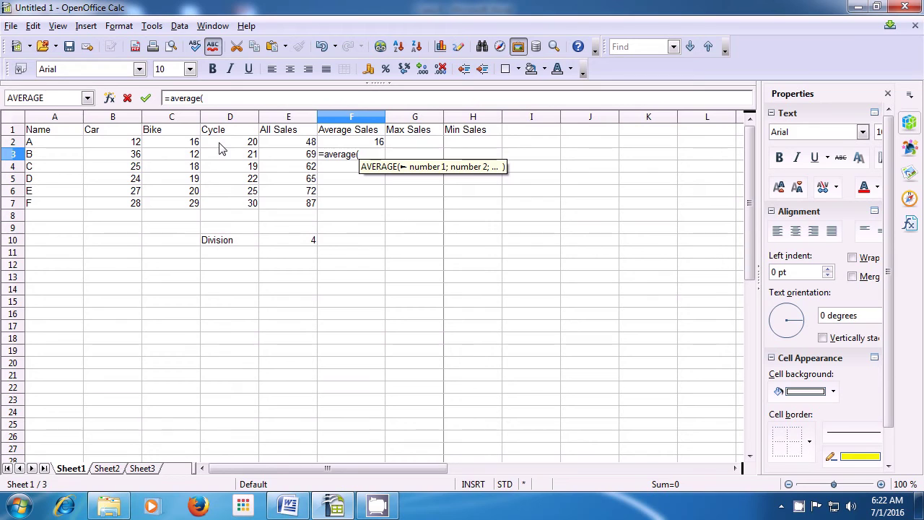
{"action": "left_click", "coordinate": [287, 156]}
{"action": "type", "text": "/"}
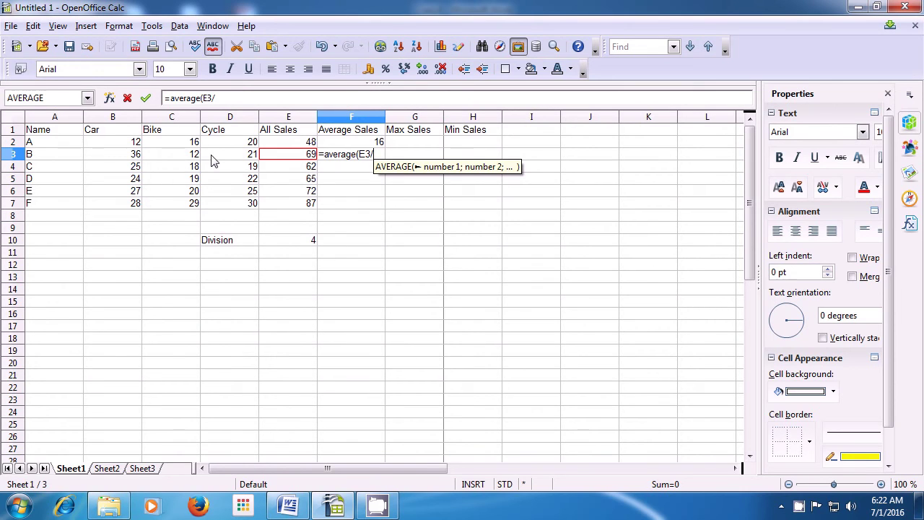
{"action": "type", "text": "3"}
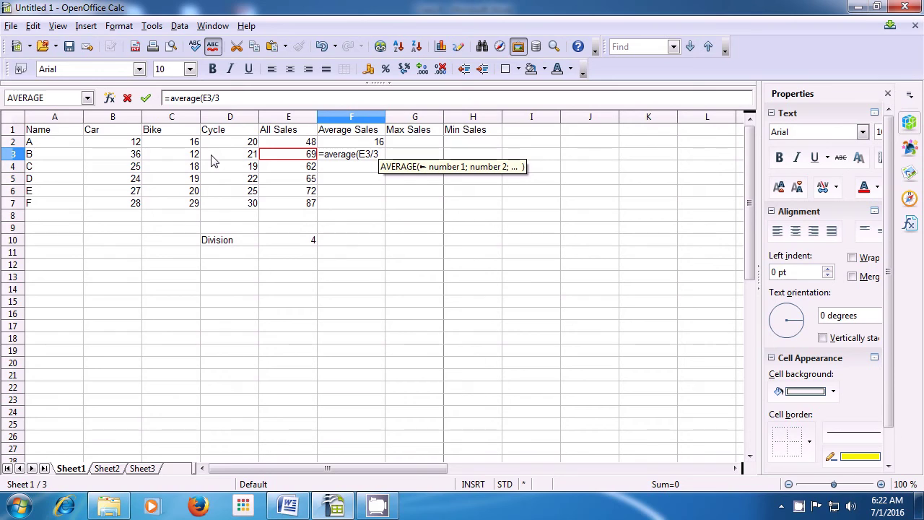
{"action": "type", "text": ")"}
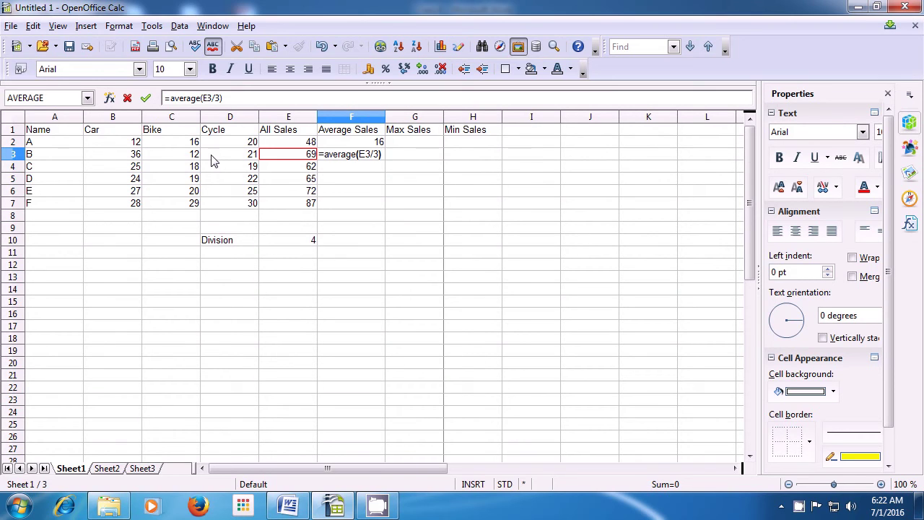
{"action": "key", "text": "Return"}
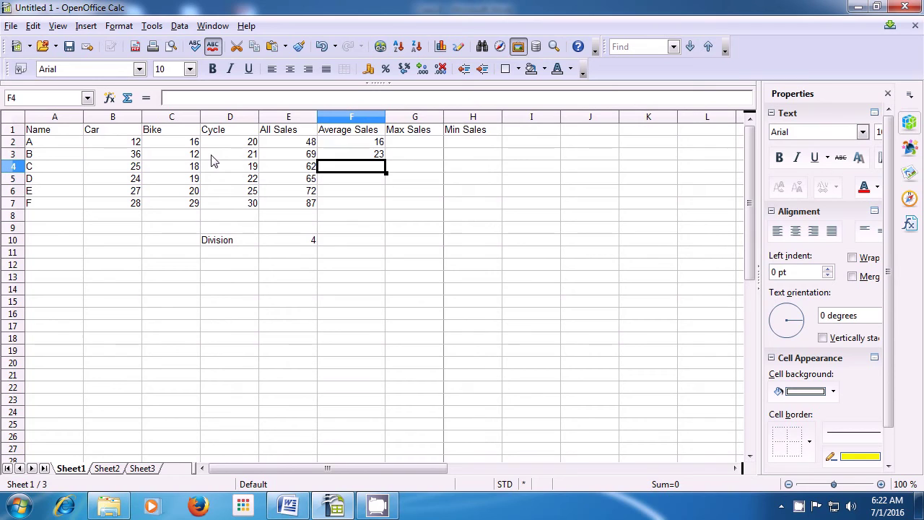
Step: Fill the average formula from F3 down the Average Sales column to F7
{"action": "key", "text": "Up"}
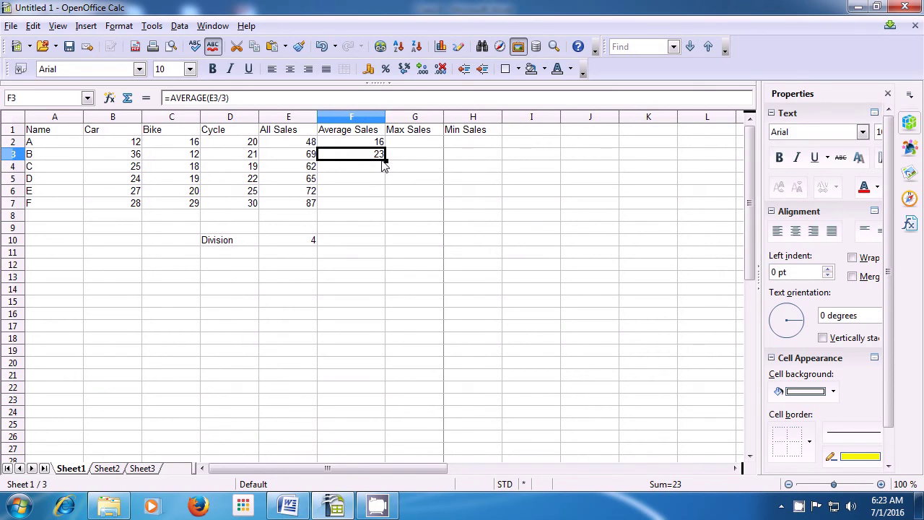
{"action": "left_click_drag", "start_coordinate": [384, 165], "coordinate": [383, 208]}
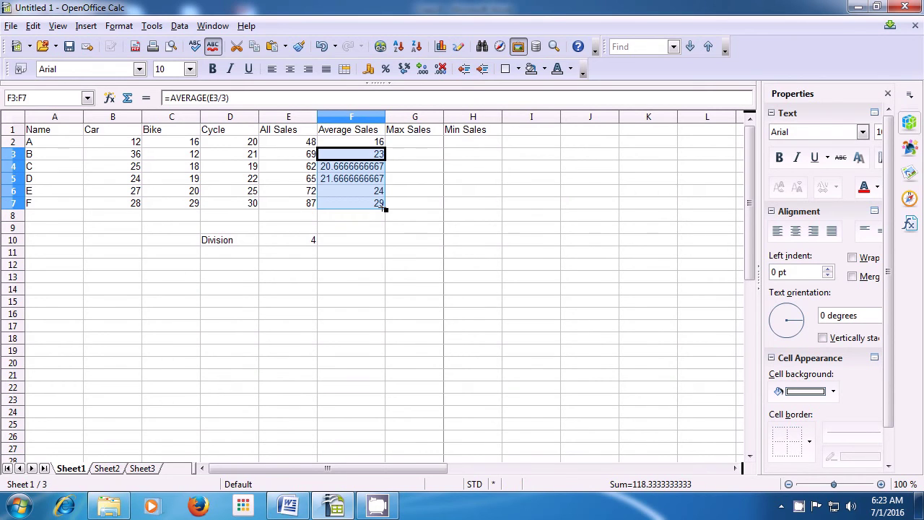
{"action": "left_click", "coordinate": [383, 240]}
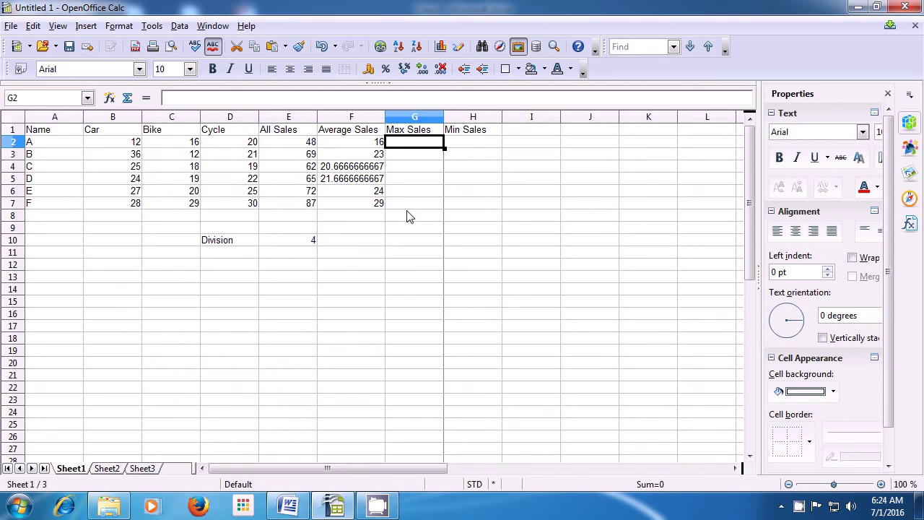
Step: Find the highest of row A's Car, Bike and Cycle sales in cell G2 with the formula =max(B2:D2)
{"action": "type", "text": "="}
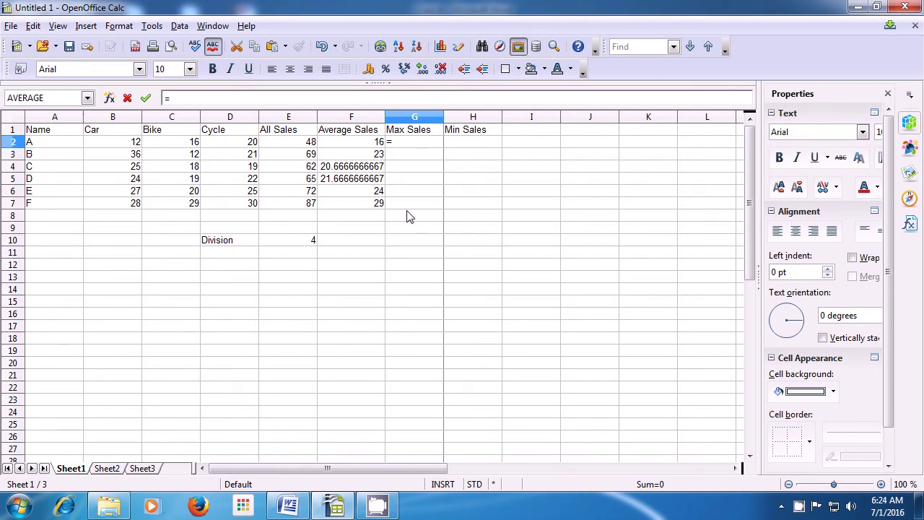
{"action": "type", "text": "m"}
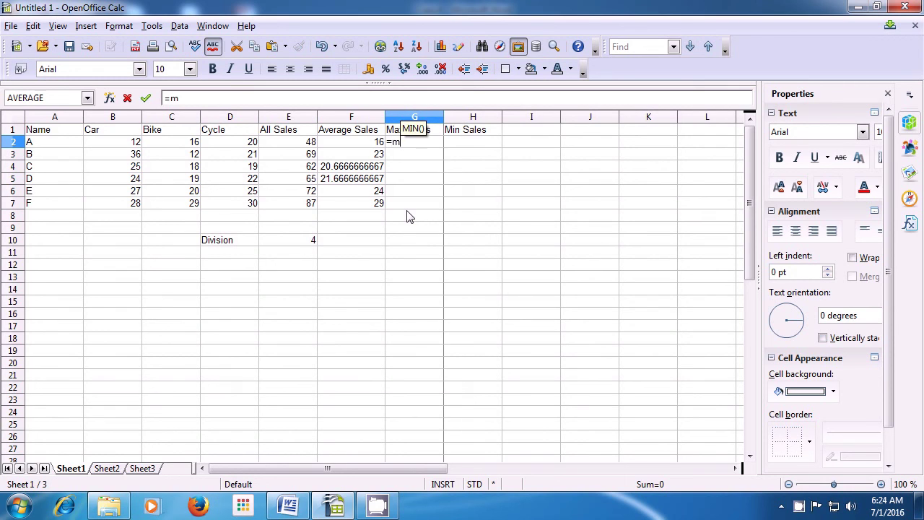
{"action": "type", "text": "ax"}
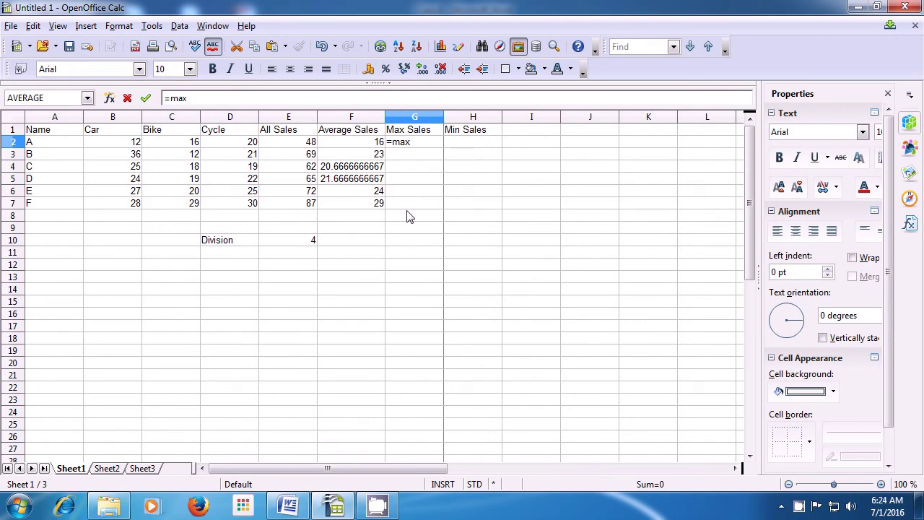
{"action": "type", "text": "("}
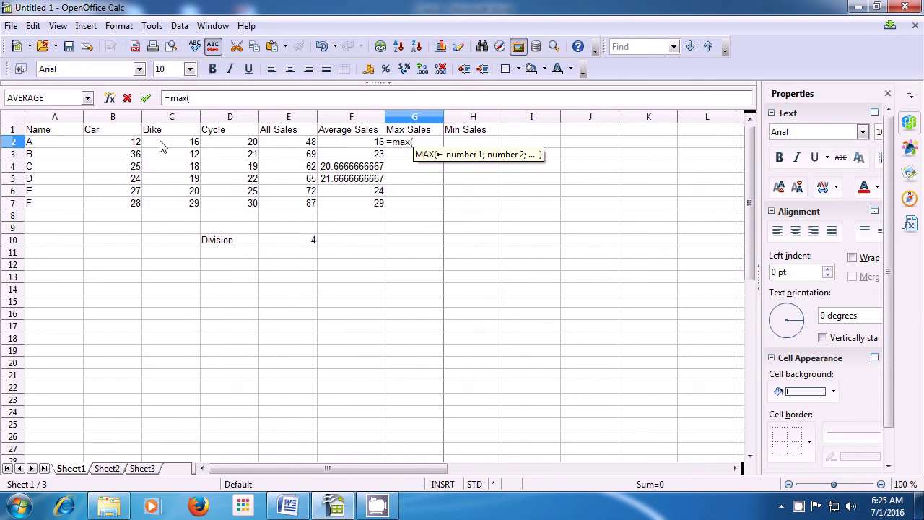
{"action": "left_click_drag", "start_coordinate": [136, 148], "coordinate": [215, 146]}
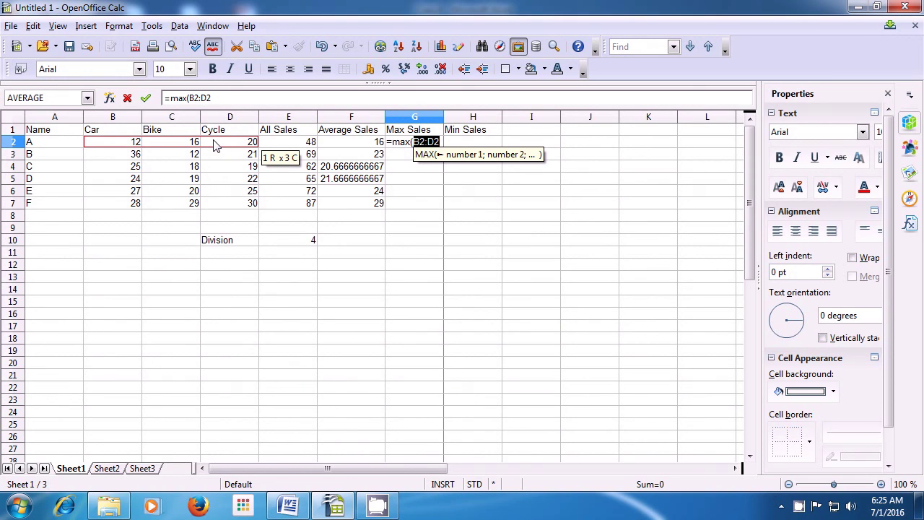
{"action": "type", "text": ")"}
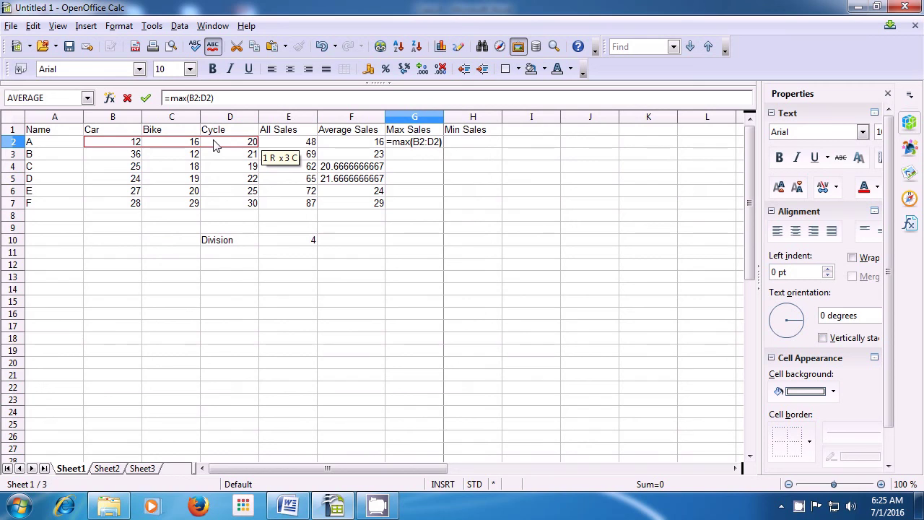
{"action": "key", "text": "Return"}
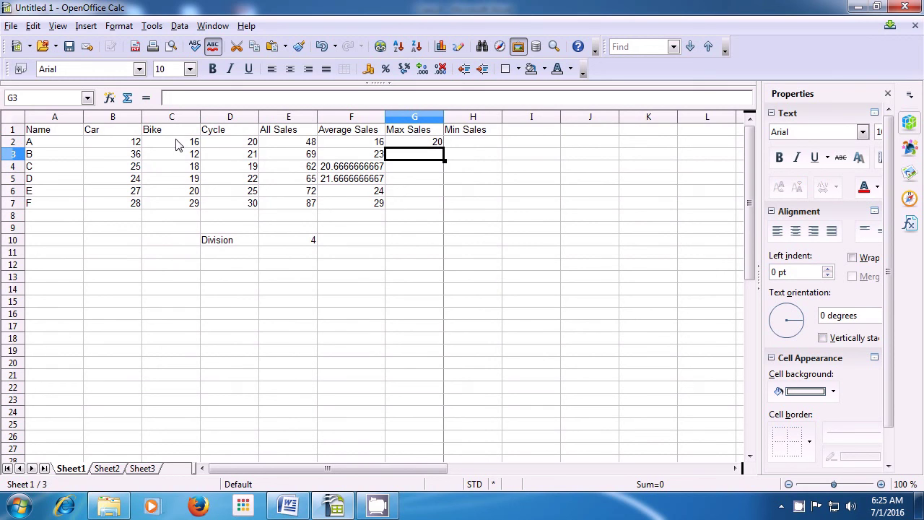
Step: Fill the max formula from G2 down the Max Sales column to G7
{"action": "left_click", "coordinate": [435, 148]}
{"action": "left_click_drag", "start_coordinate": [444, 148], "coordinate": [444, 210]}
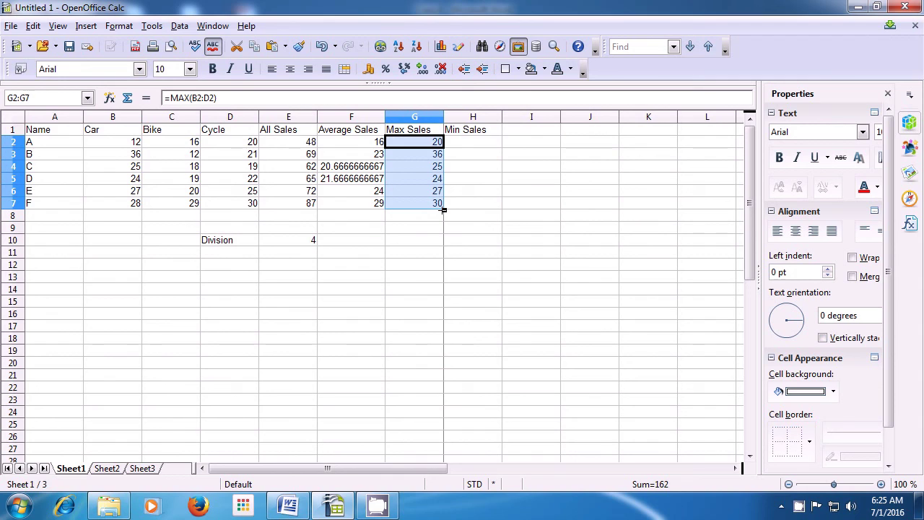
{"action": "left_click", "coordinate": [406, 231]}
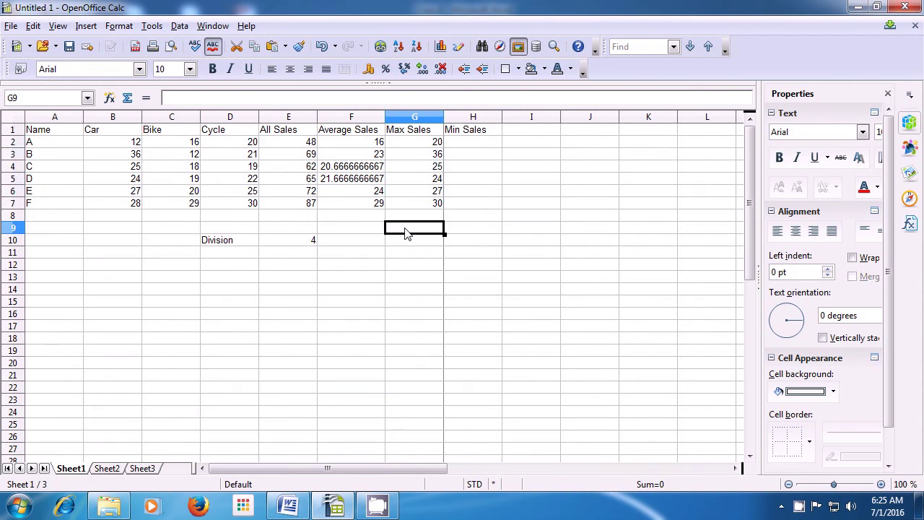